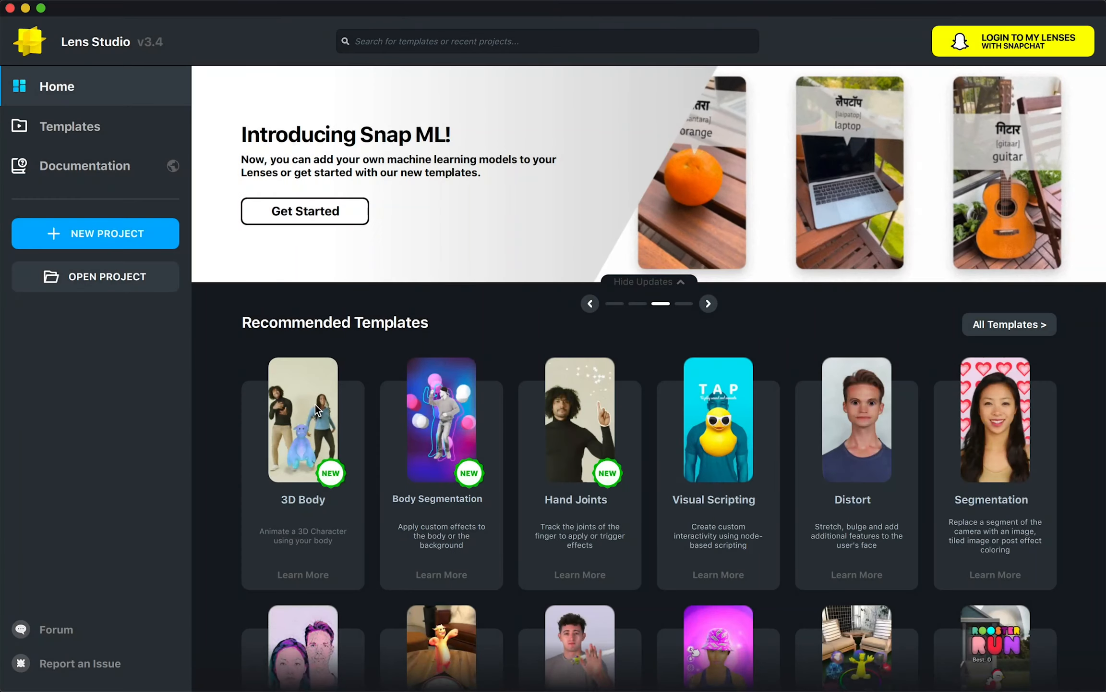
Open the 3D Body template and inspect the 3D Body Tracking 0 object and its Mark model under Dancing Mark.
left_click(312, 409)
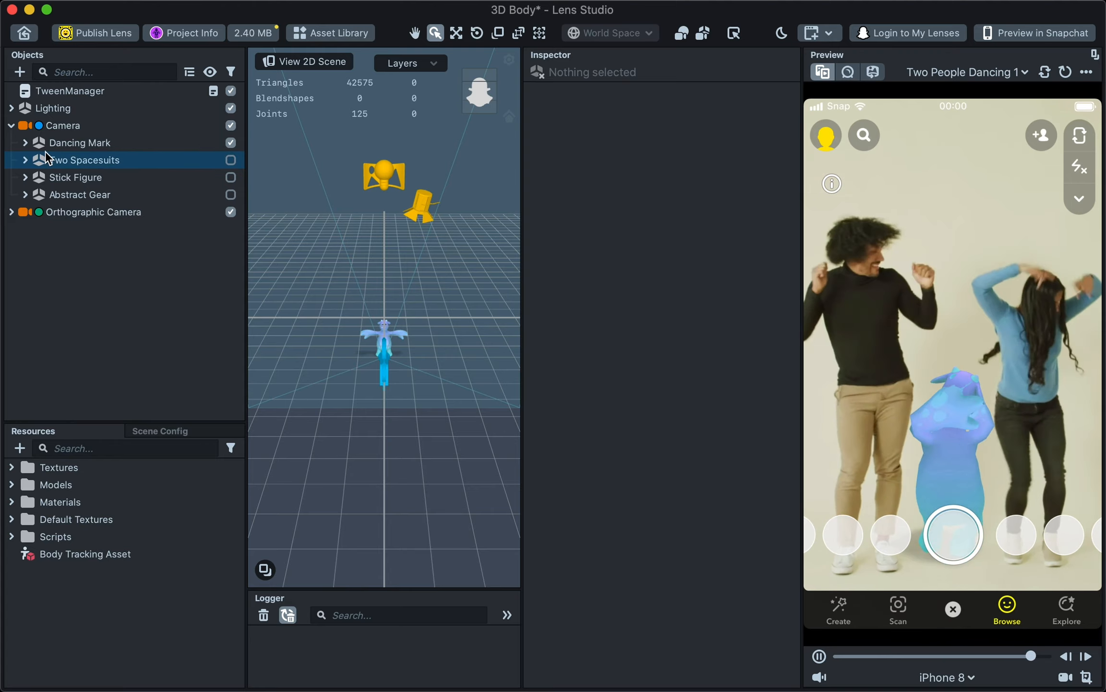
left_click(26, 143)
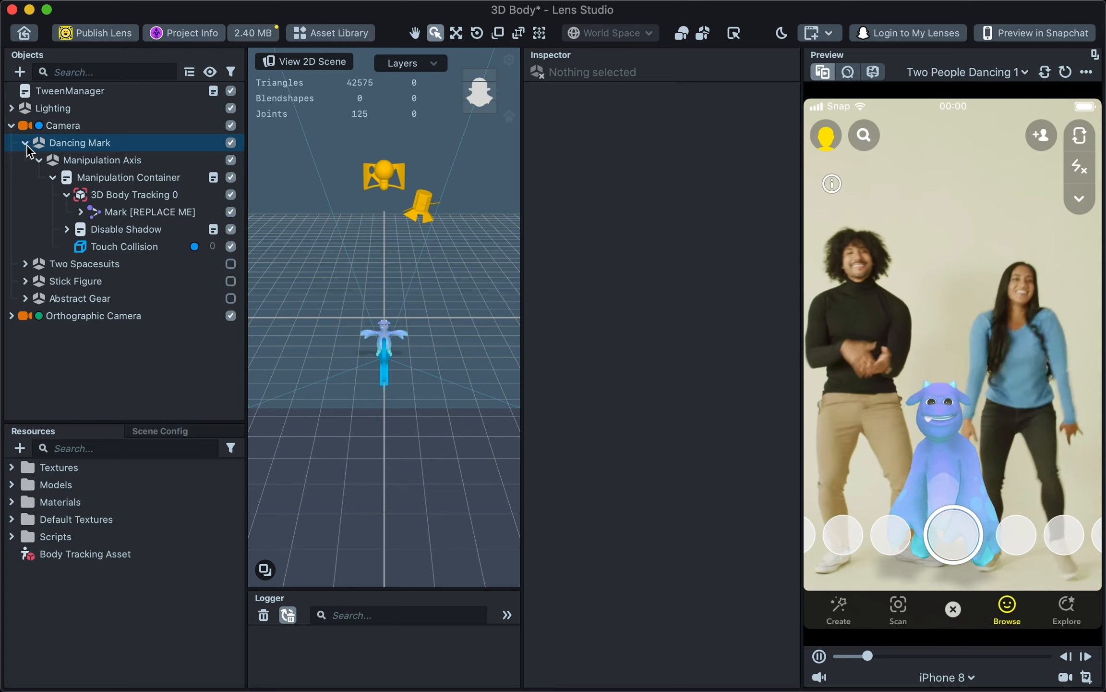
left_click(140, 197)
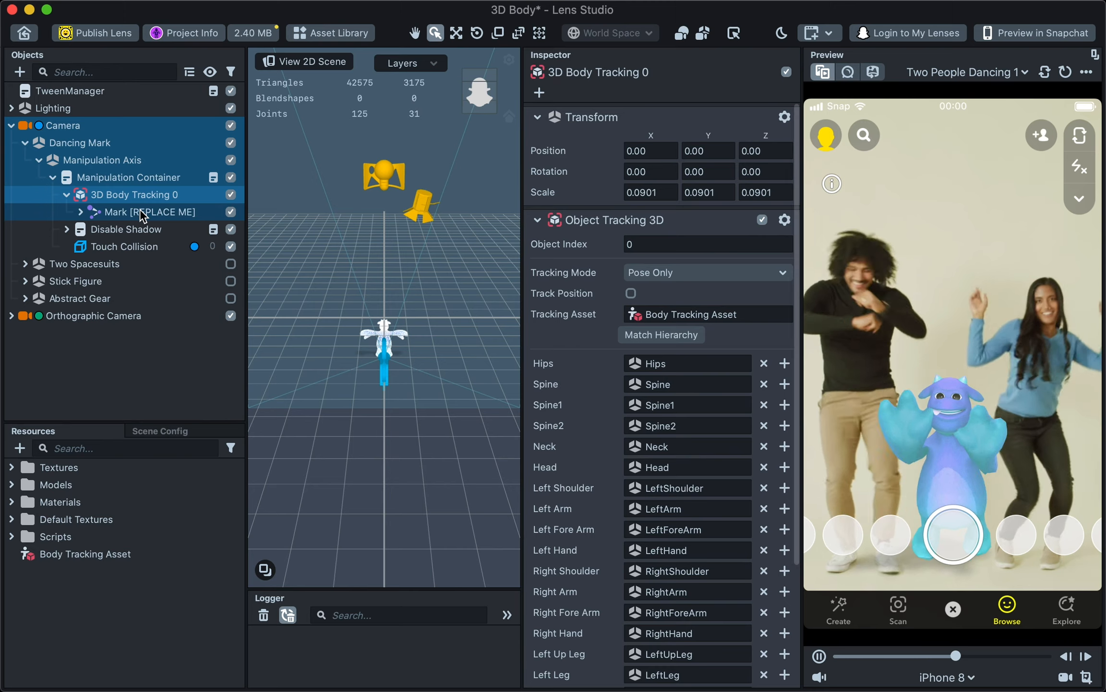
left_click(143, 214)
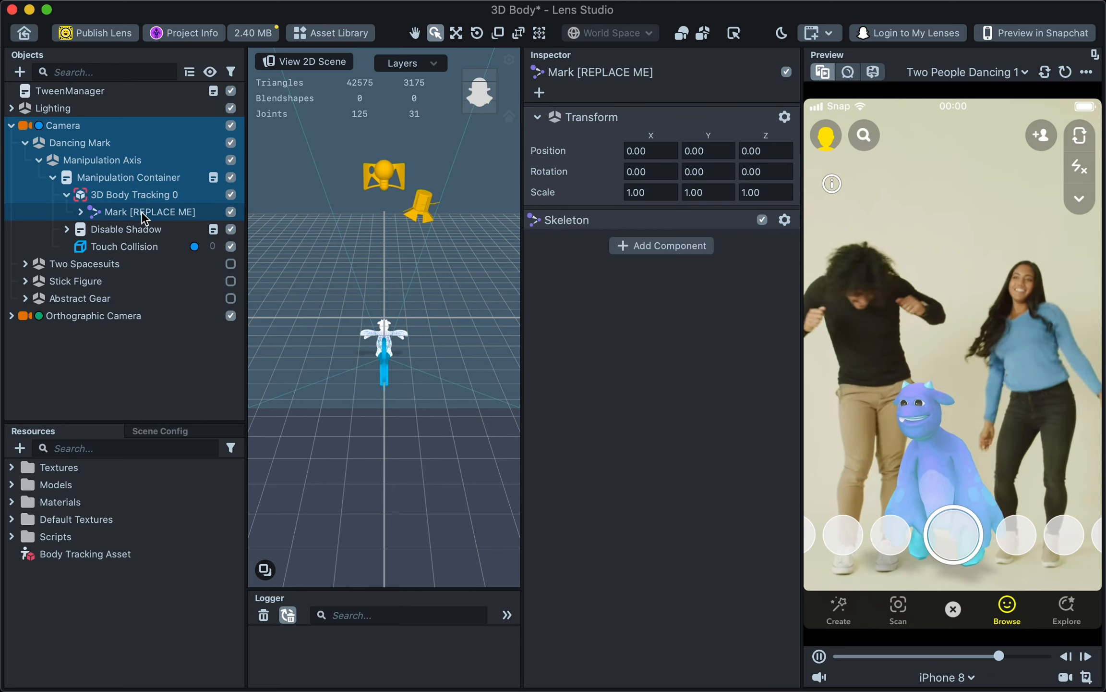
left_click(141, 198)
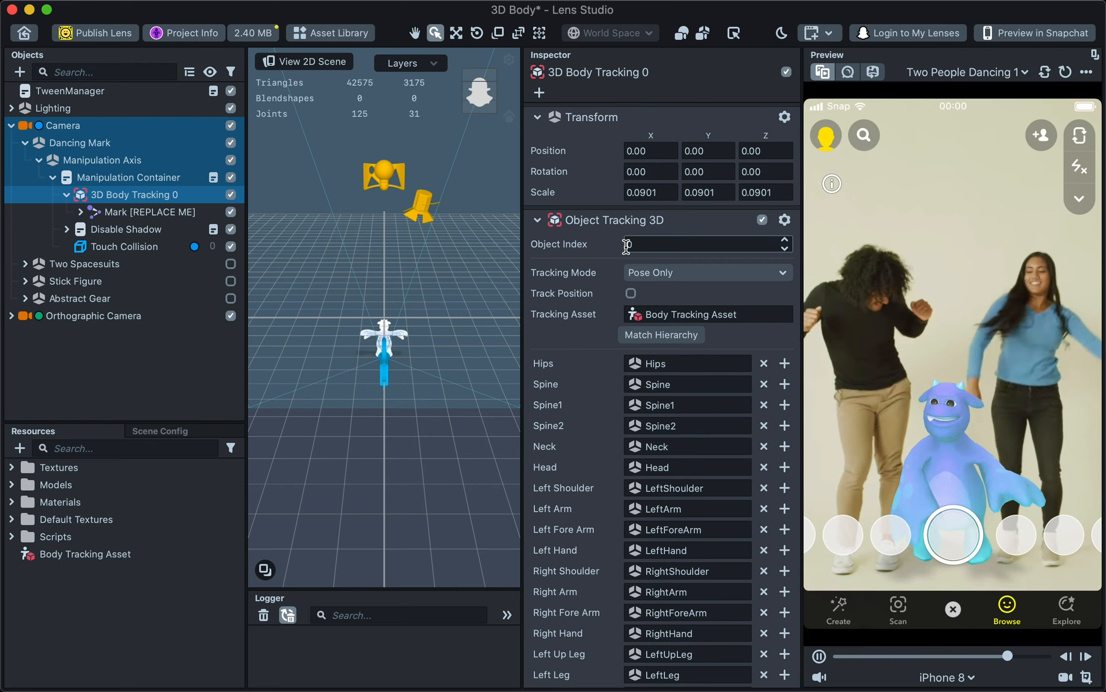
Switch the preview video to Dance.
left_click(970, 73)
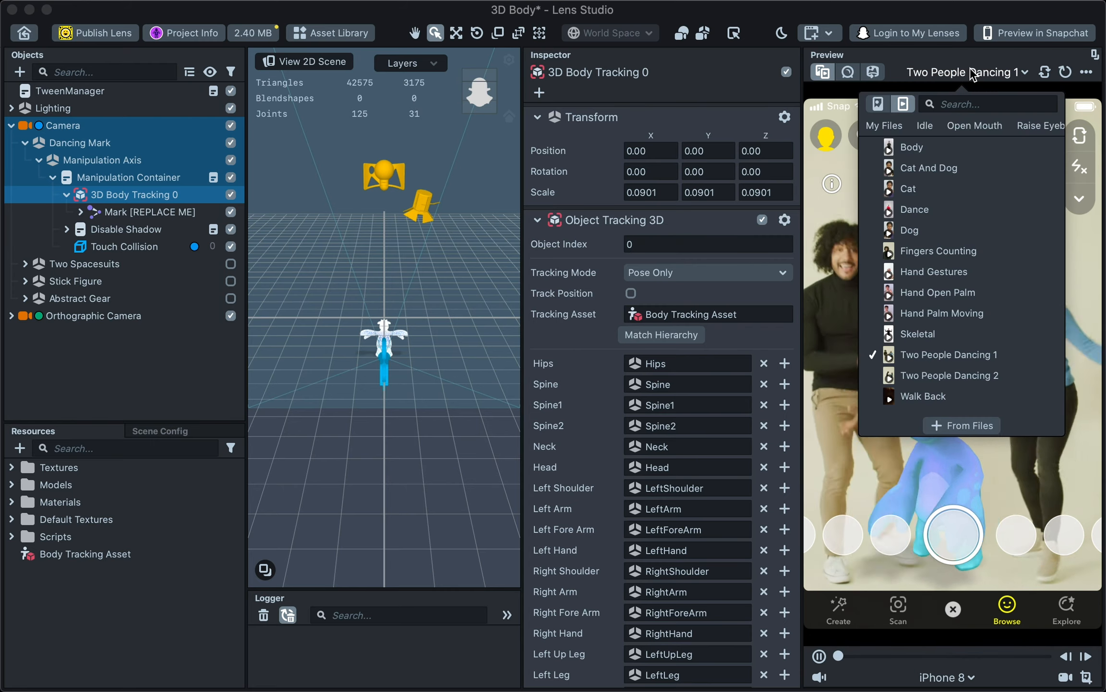
type("da")
left_click(937, 166)
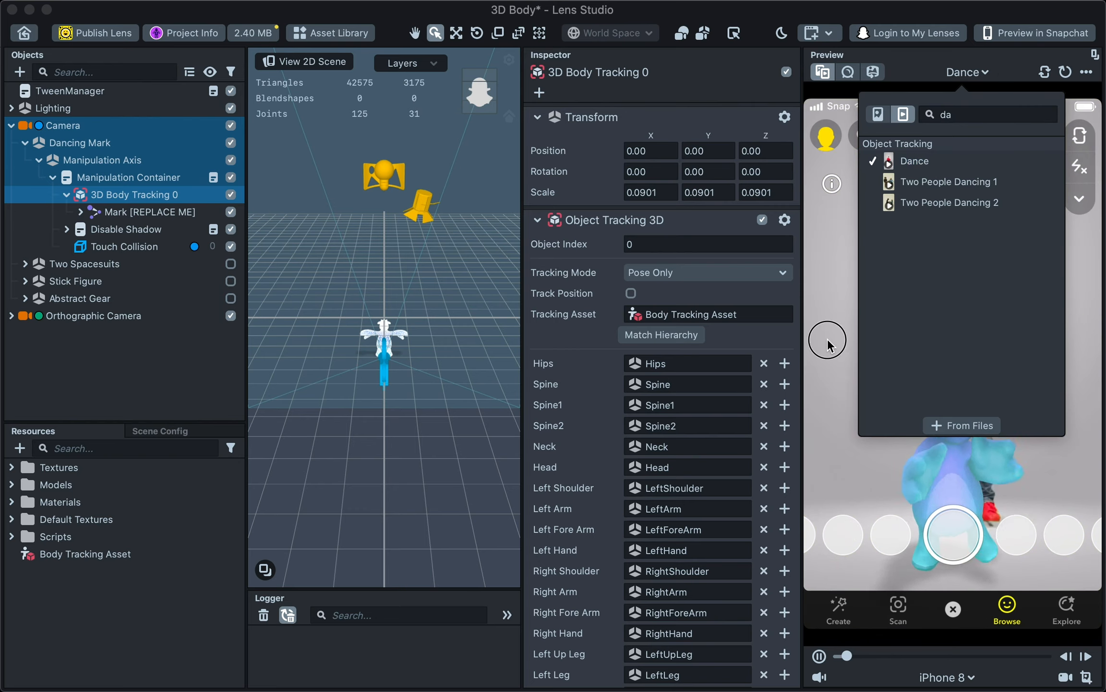
Review the Tracking Mode options of 3D Body Tracking 0, keeping Pose Only, and check the character in the preview.
left_click(691, 273)
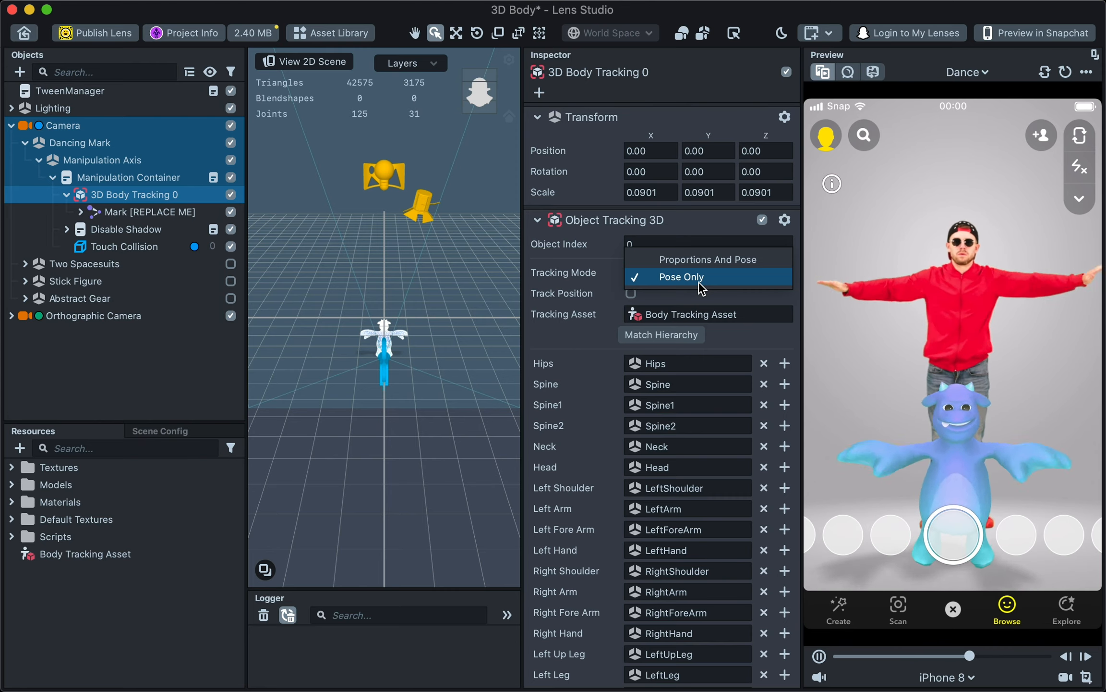
left_click(590, 282)
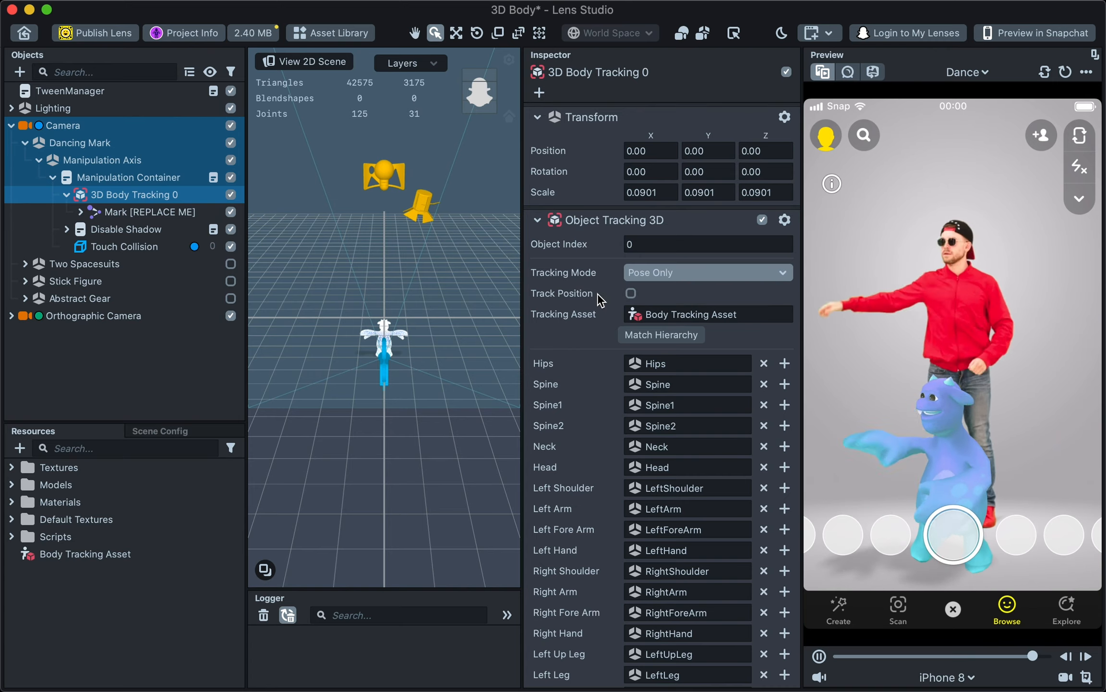
left_click(943, 456)
mouse_move(942, 455)
left_mouse_down()
mouse_move(877, 449)
mouse_move(1017, 449)
mouse_move(1027, 422)
mouse_move(1011, 449)
mouse_move(942, 449)
left_mouse_up()
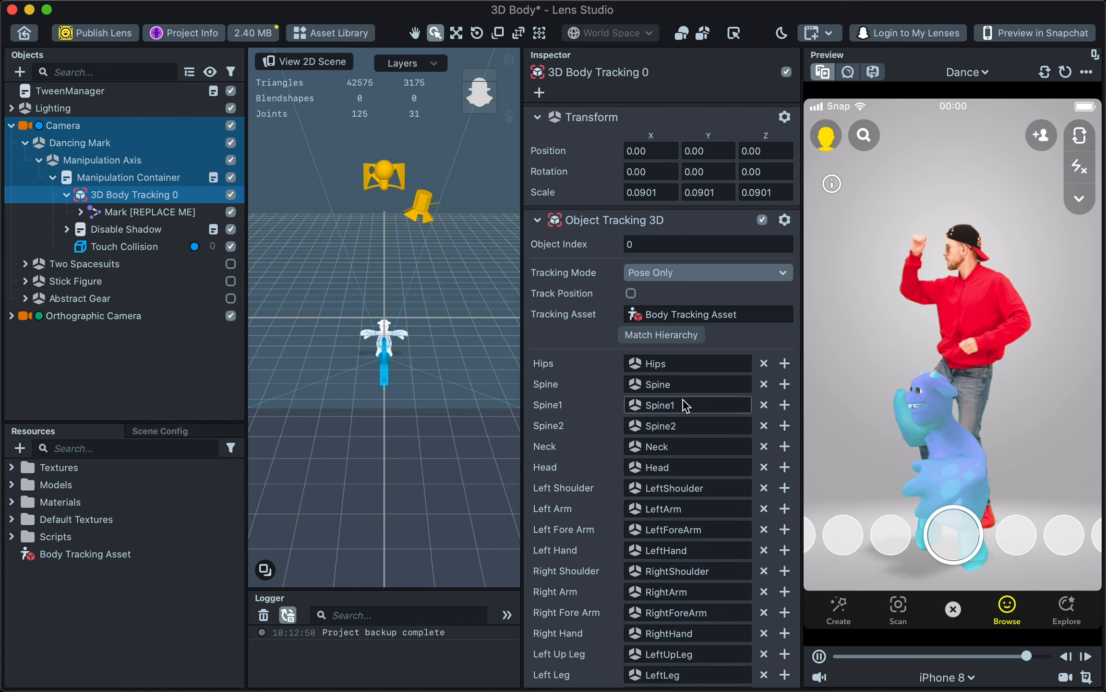
Select the joint assigned to Hips in the body tracking and examine Mark's joint hierarchy, collapsing the Spine1 branch.
right_click(668, 366)
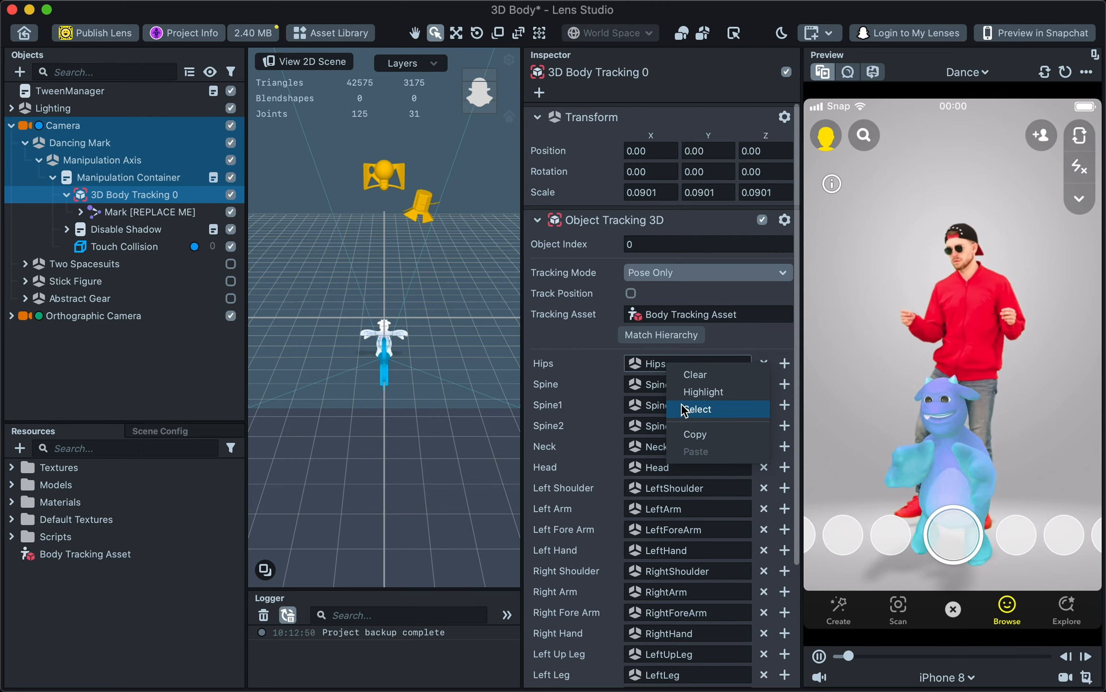
left_click(696, 408)
left_click(122, 281)
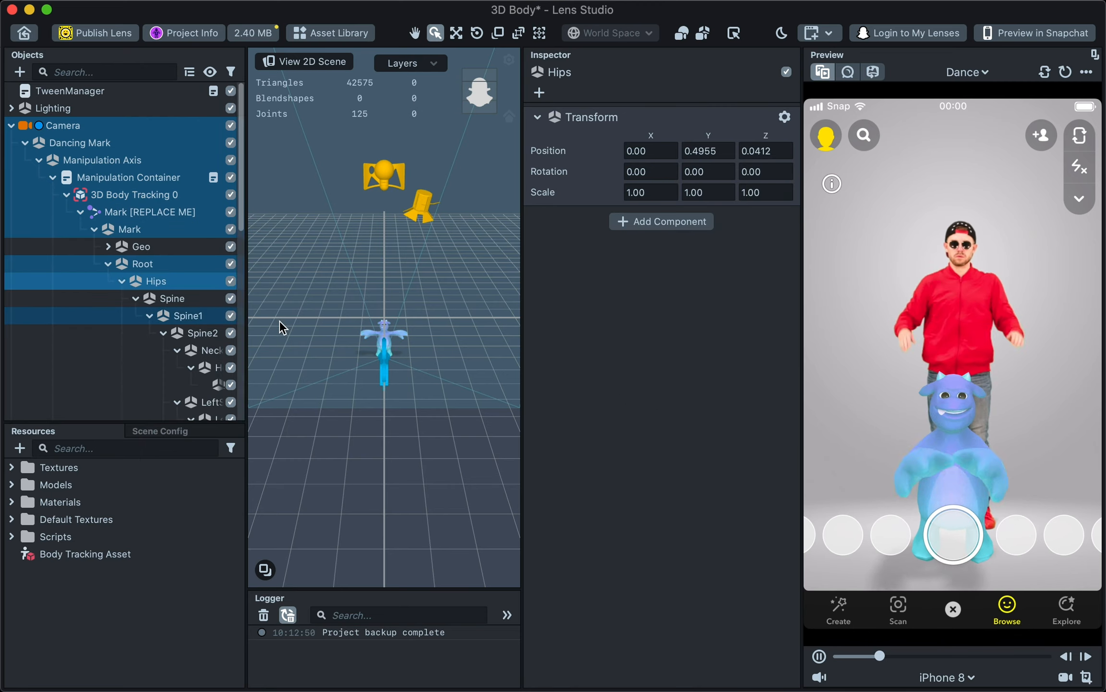
scroll(385, 367, "up", 5)
double_click(167, 313)
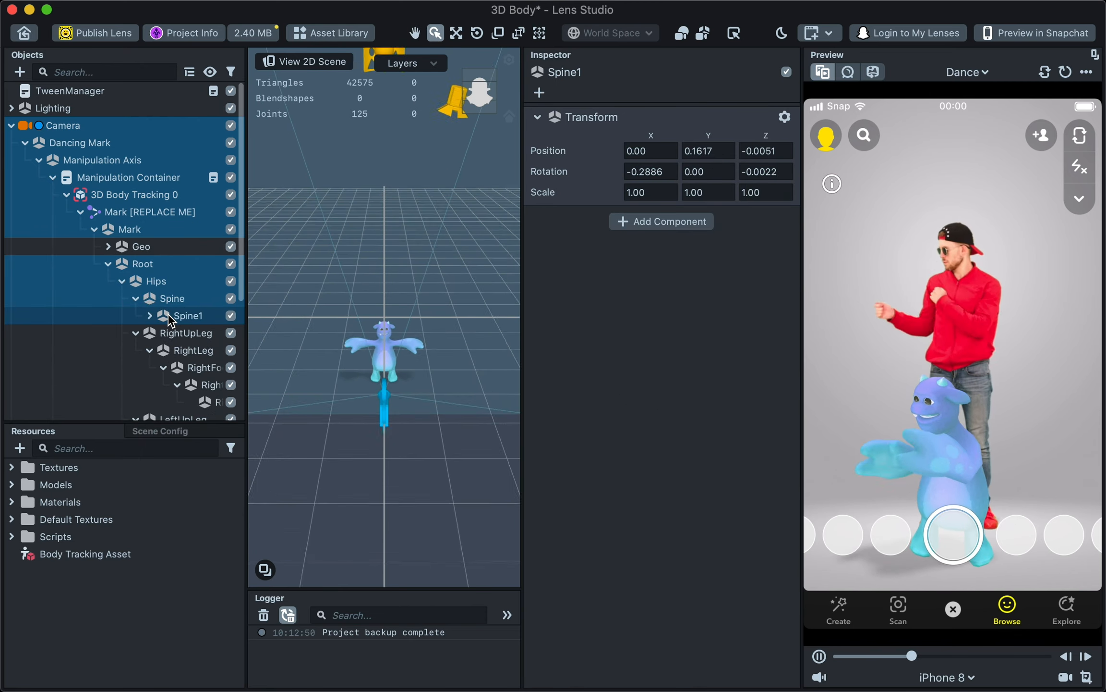
scroll(188, 365, "down", 5)
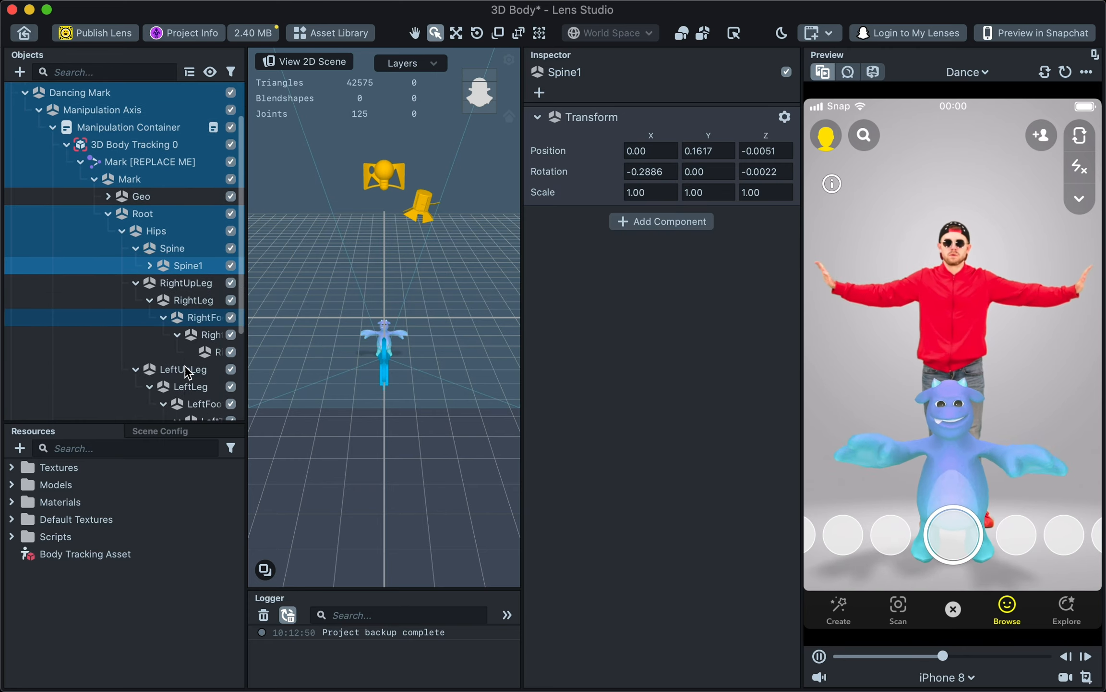
scroll(188, 365, "up", 4)
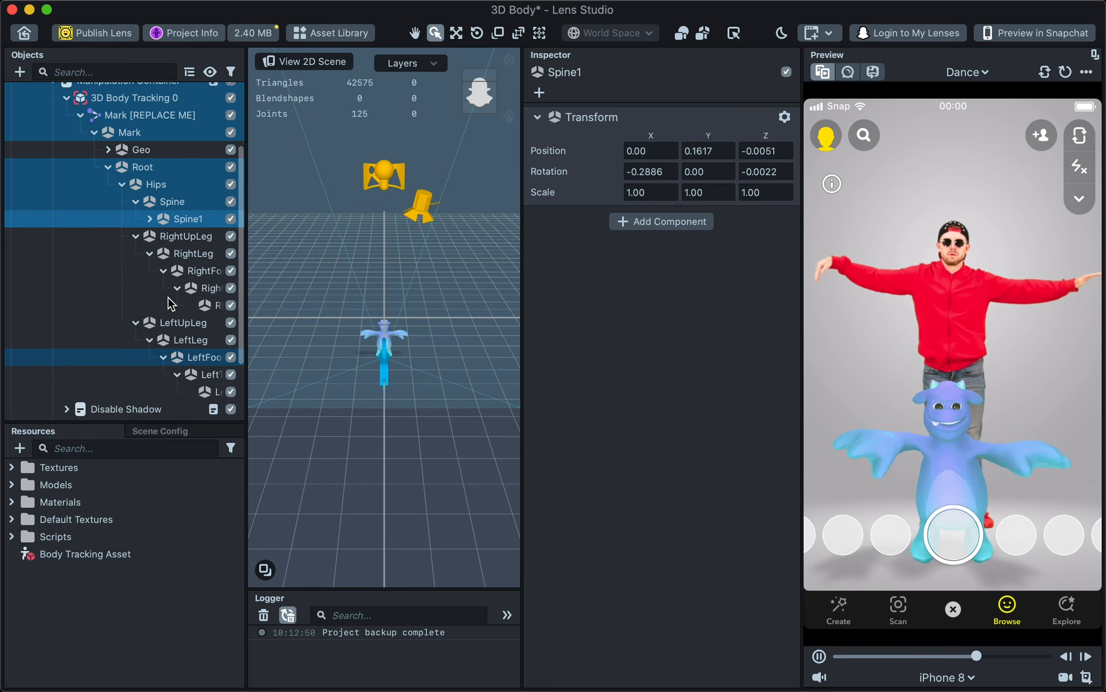
Reselect 3D Body Tracking 0 and review its full list of joint assignments down to Right Toe Base.
left_click(144, 167)
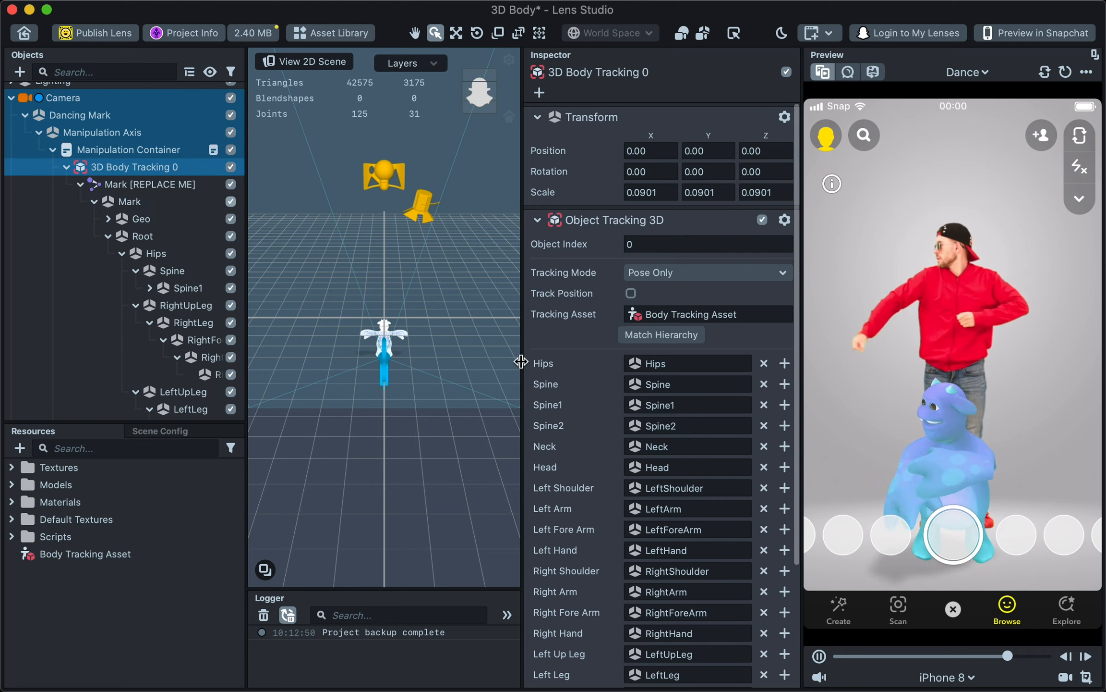
scroll(646, 391, "down", 5)
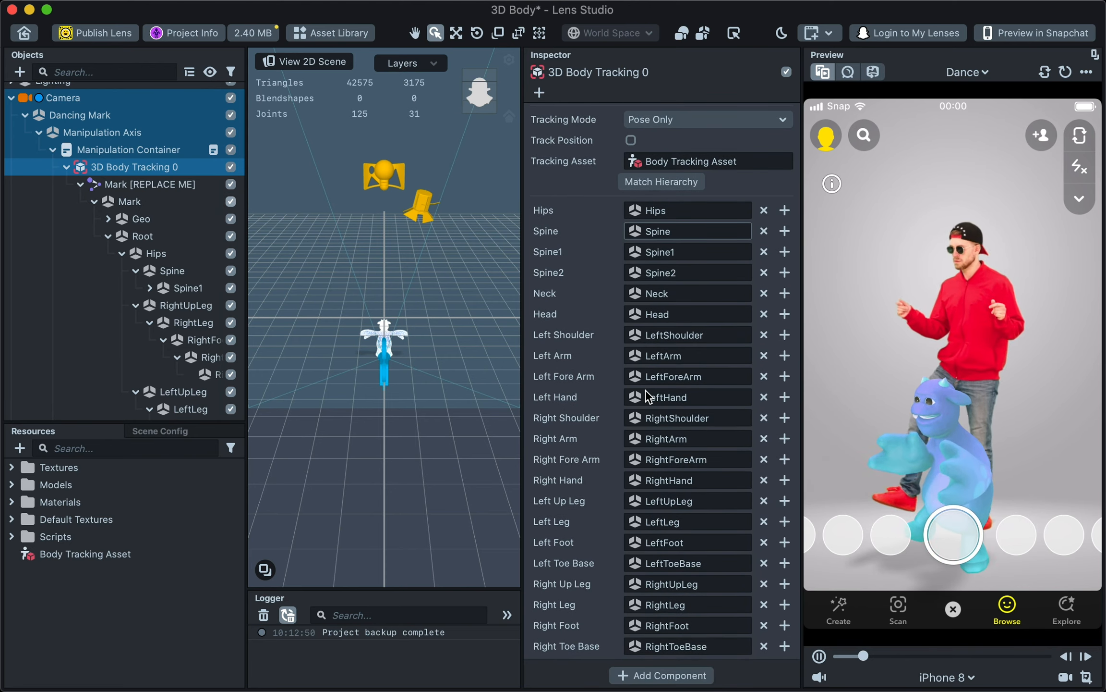
Inspect the Manipulation Container's Touch and Manipulate settings and test moving the character beside the dancer in the preview.
left_click(66, 166)
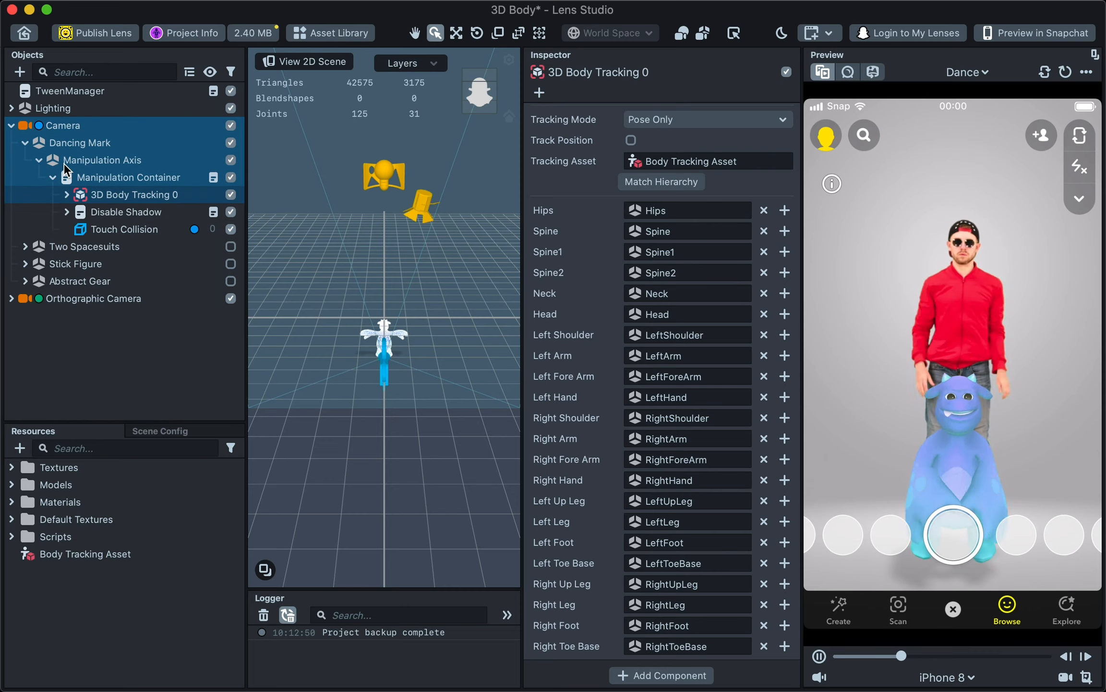
left_click(112, 177)
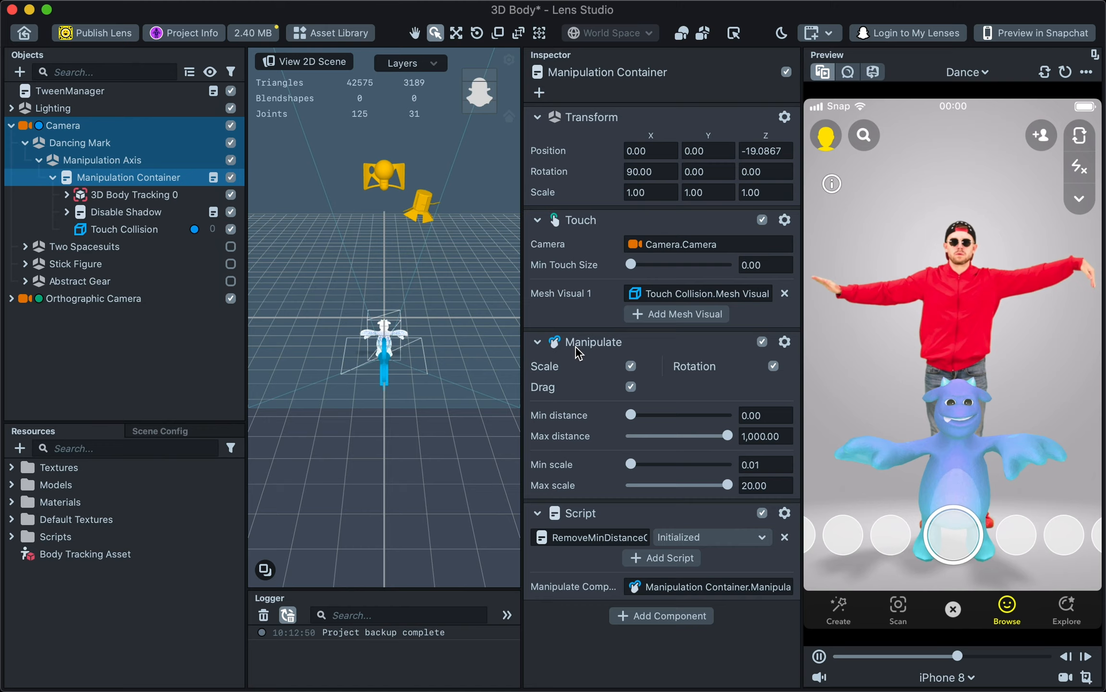
left_click_drag(1033, 560, 873, 478)
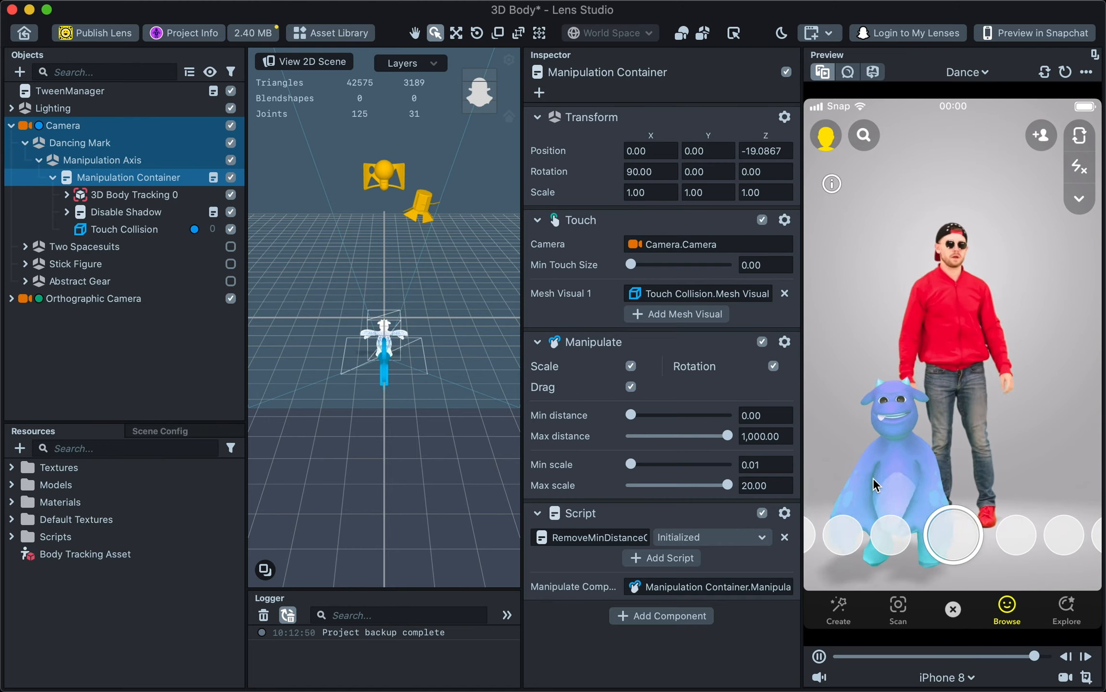
Disable Dancing Mark, enable Two Spacesuits instead, and preview it with the Two People Dancing 1 video.
left_click(25, 142)
left_click(231, 142)
left_click(230, 160)
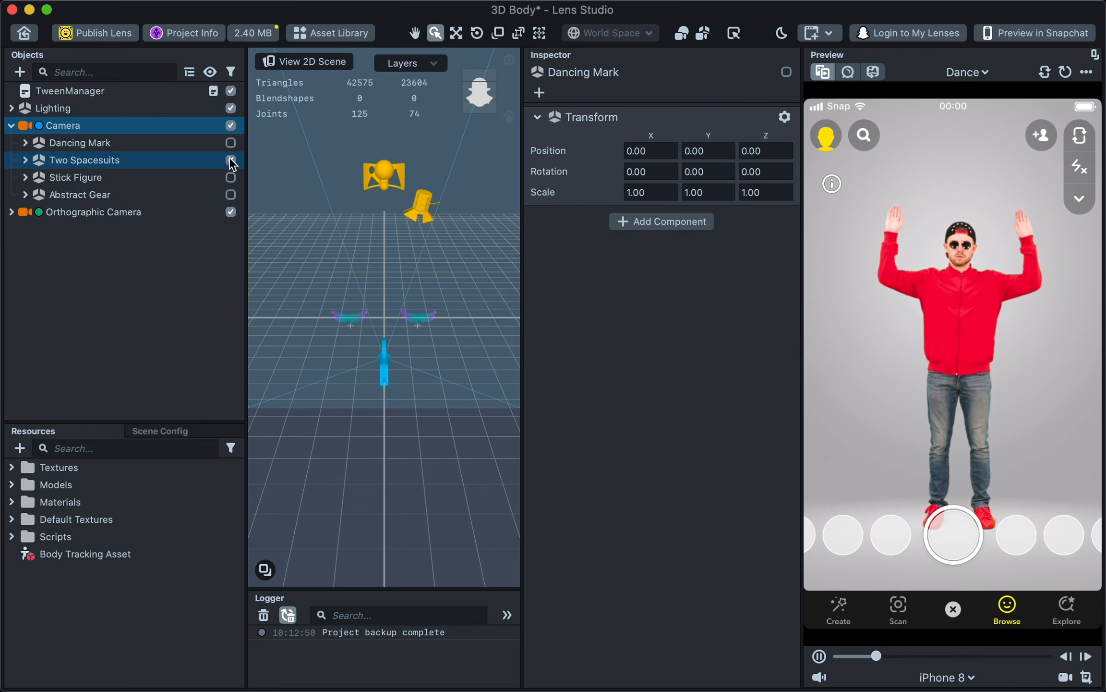
left_click(962, 73)
left_click(953, 181)
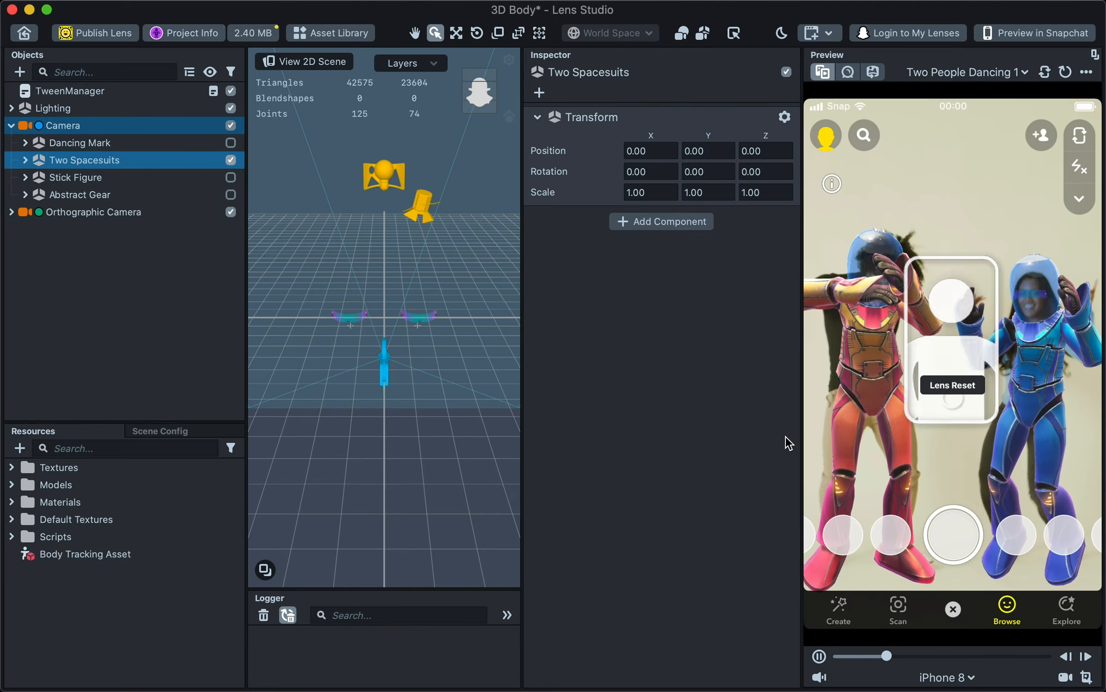
Examine the Object Tracking 3D settings of Person 1 and Person 2 under the Body Attached group of Two Spacesuits.
left_click(26, 160)
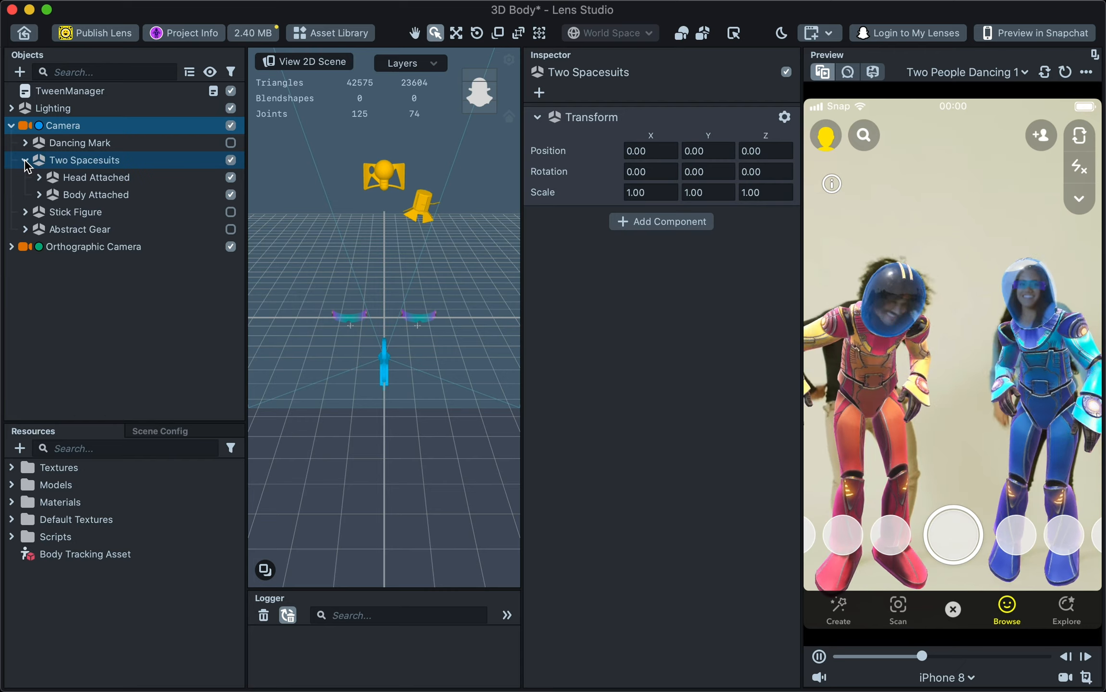
left_click(38, 193)
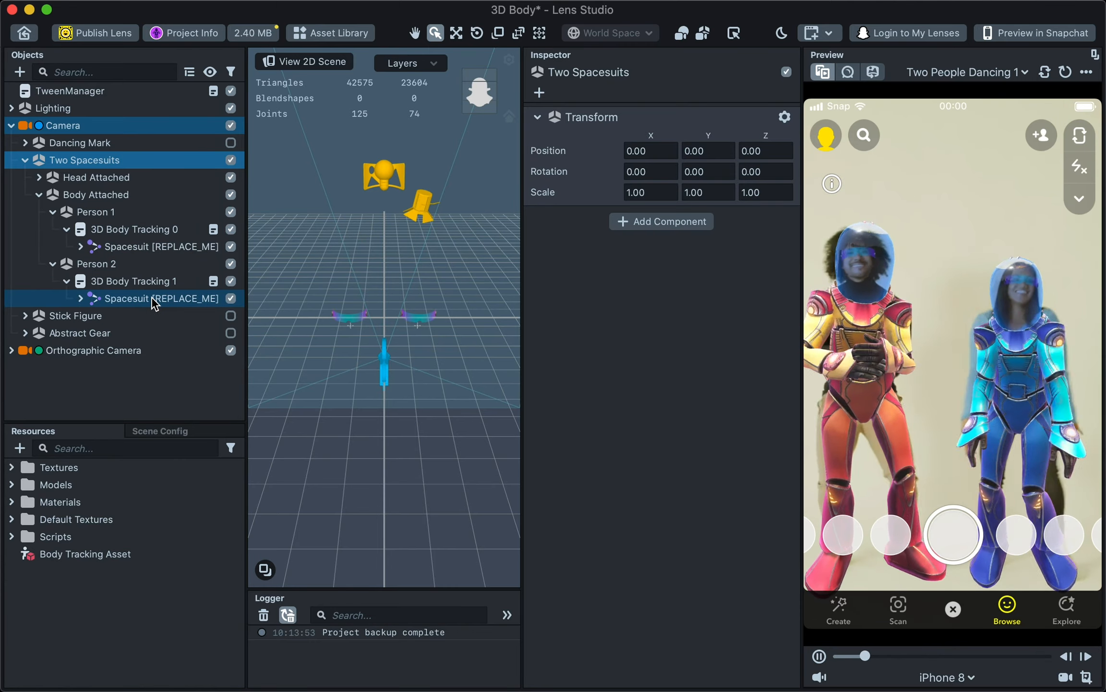
left_click(151, 228)
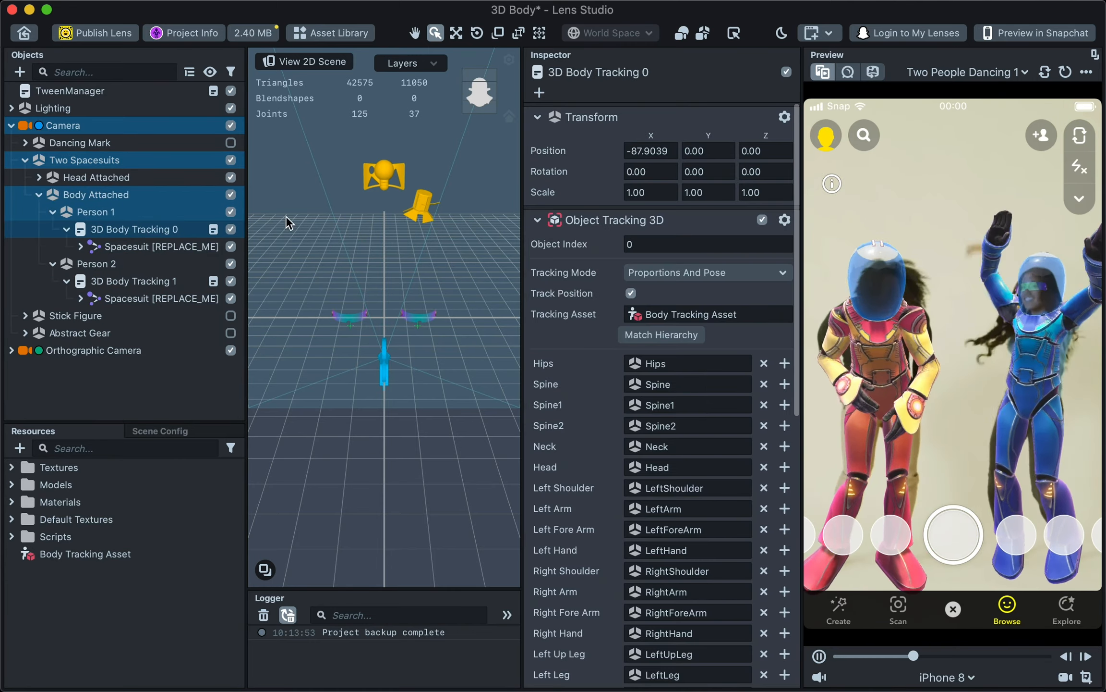
left_click(144, 280)
type("1")
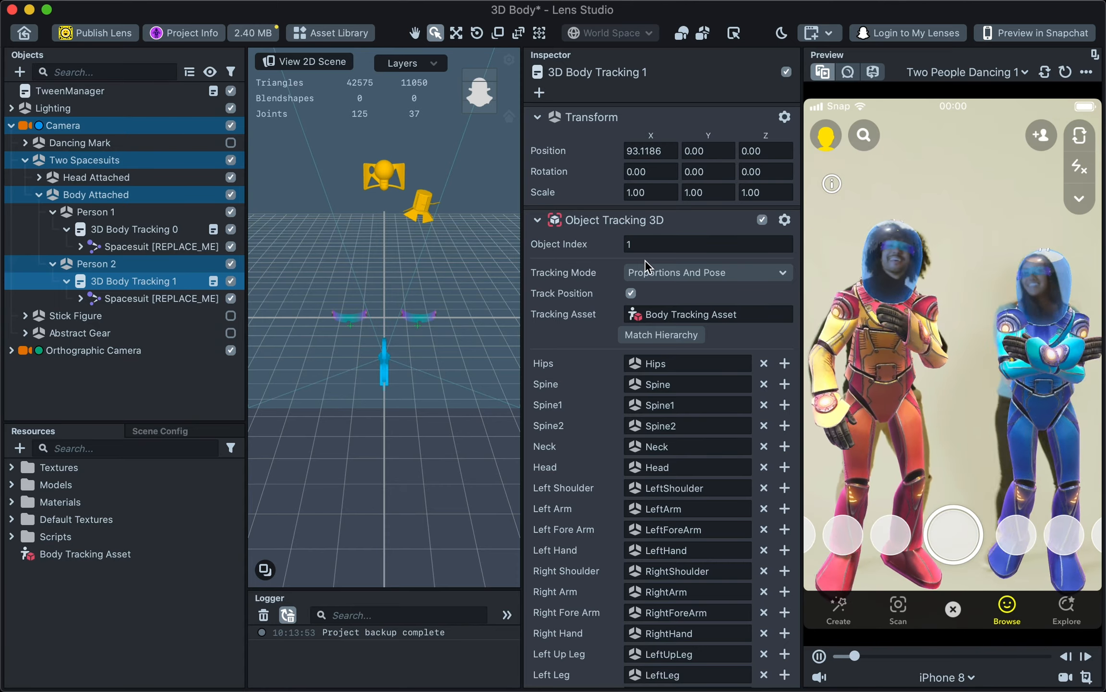
Try the Pose Only tracking mode on 3D Body Tracking 1, then restore Proportions And Pose.
left_click(692, 273)
left_click(694, 293)
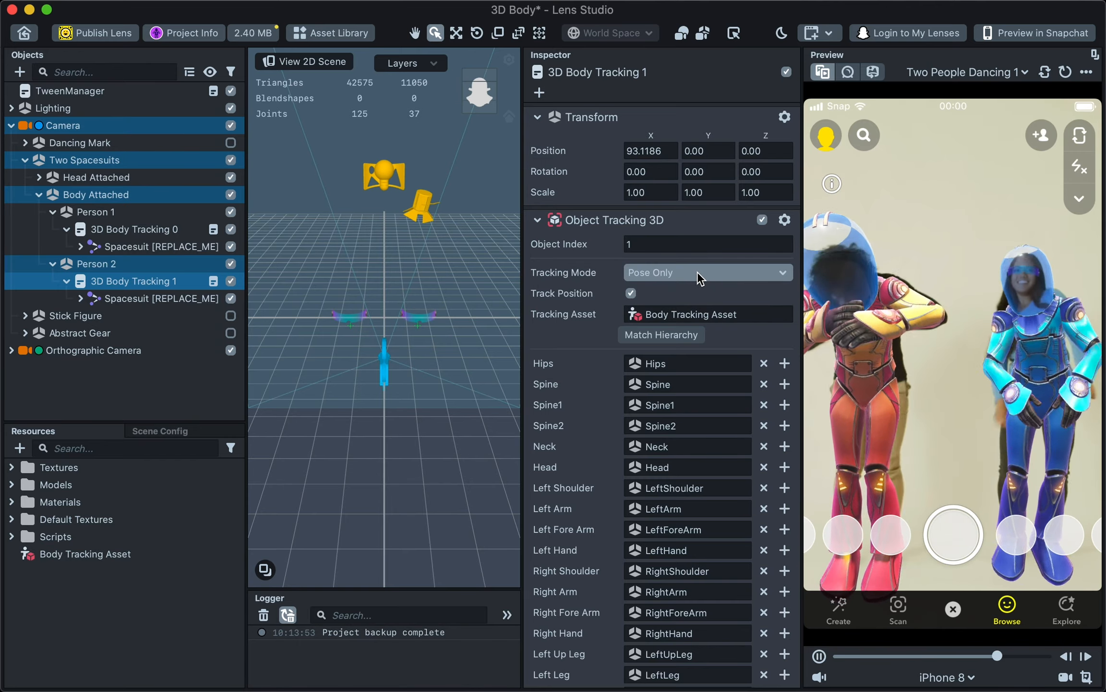
left_click(698, 272)
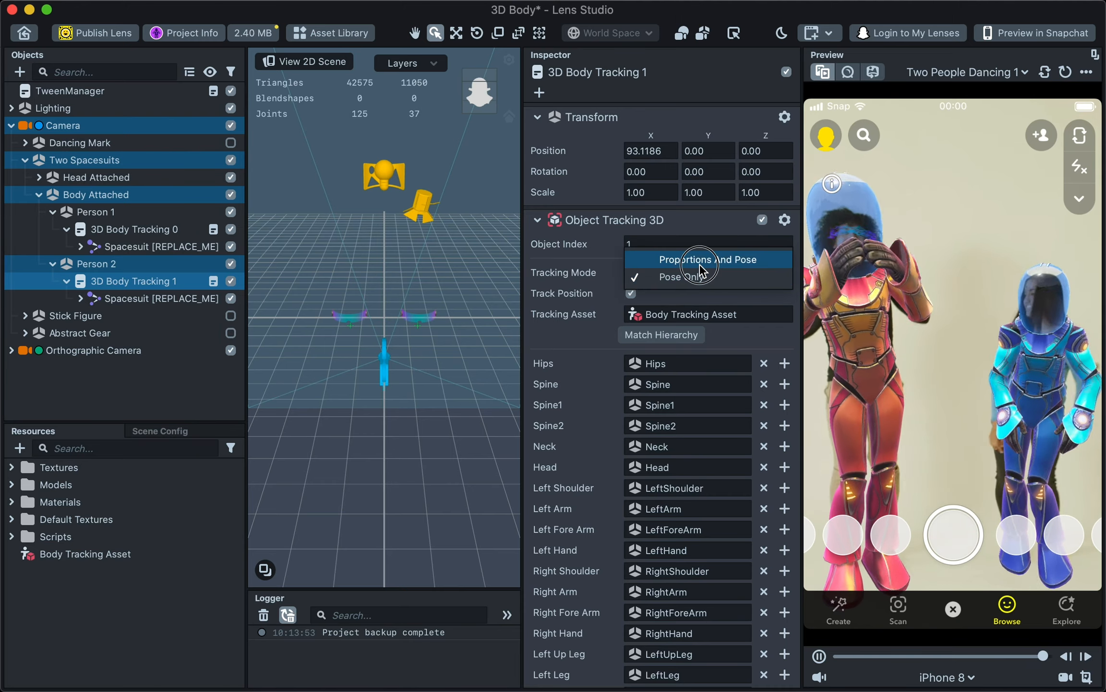
left_click(700, 264)
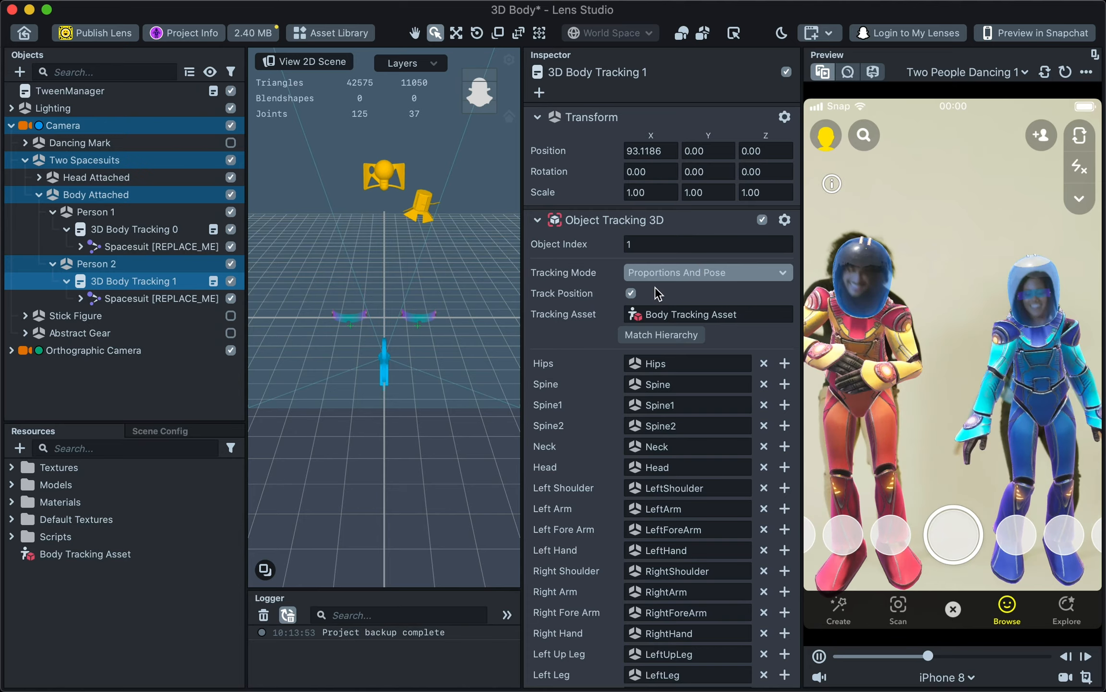
Select the joint assigned to Hips for Person 2 and examine the spacesuit's skeleton and its separate mesh parts, such as the helmet and torso.
right_click(682, 369)
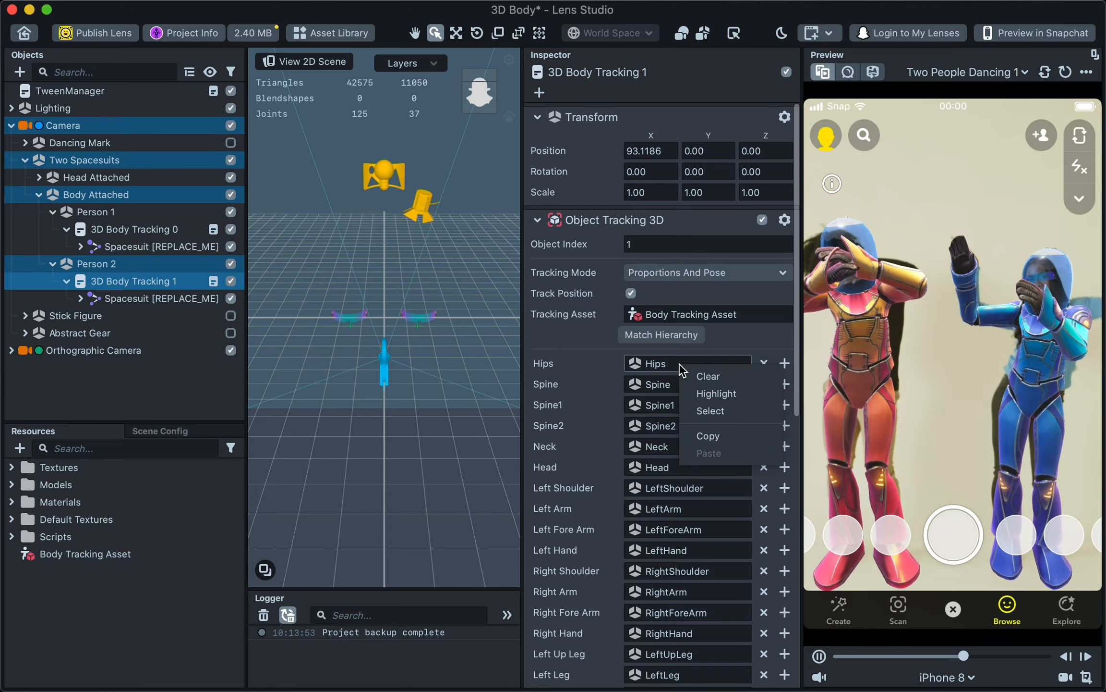
left_click(692, 409)
scroll(93, 331, "down", 5)
scroll(102, 363, "down", 4)
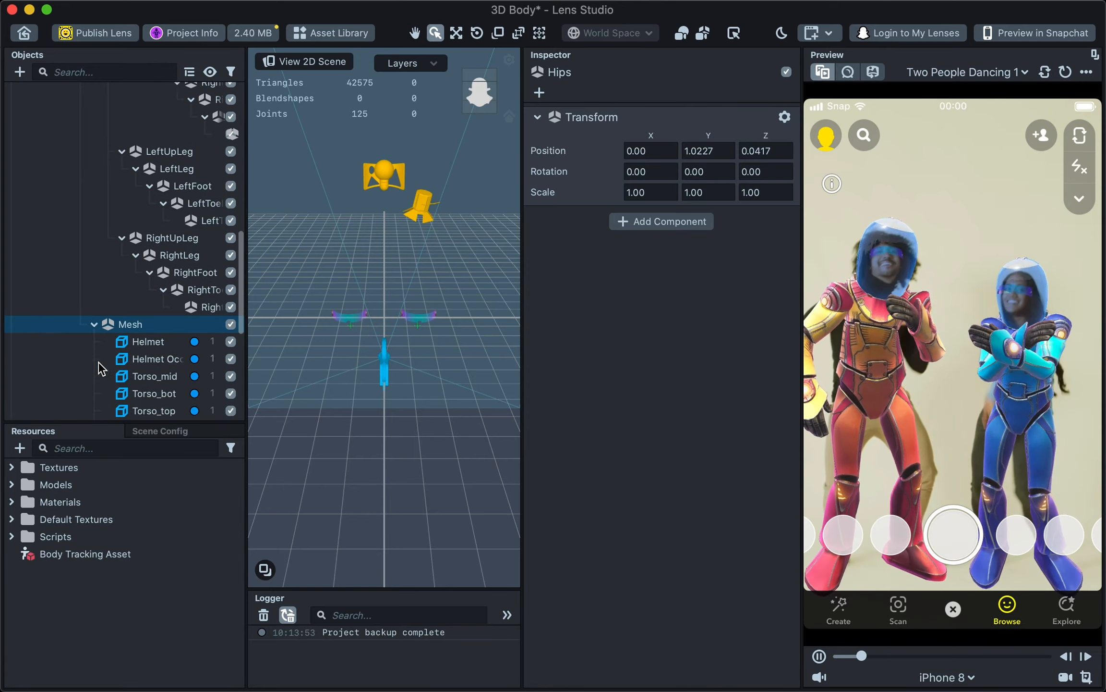
left_click(145, 272)
left_click(145, 288)
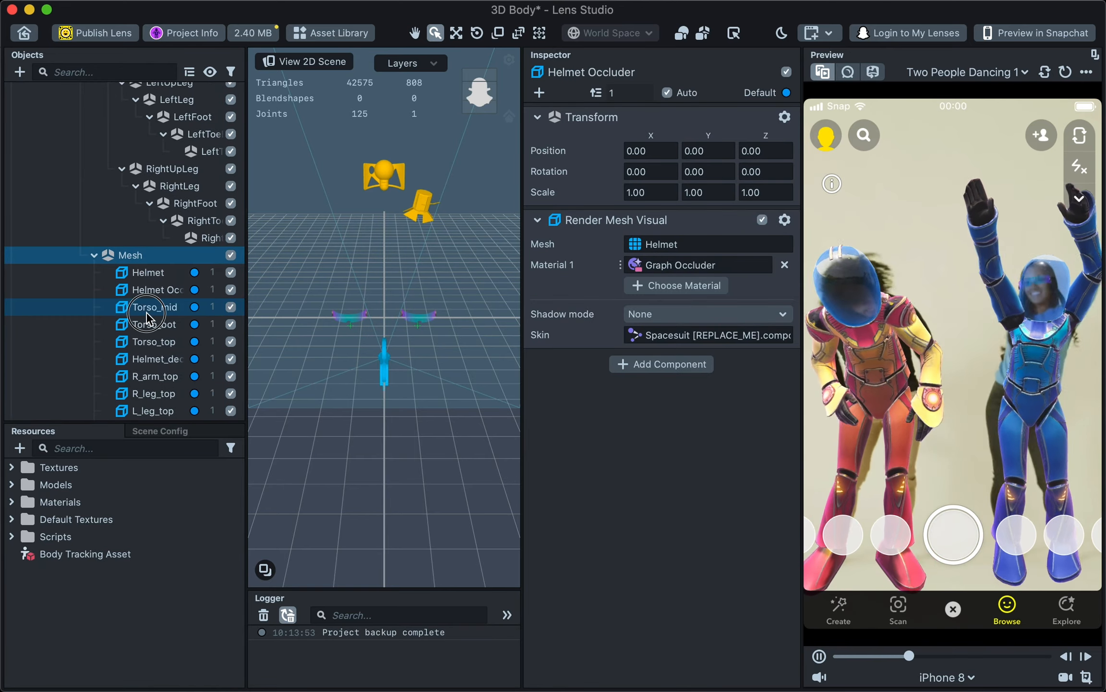
left_click(146, 309)
left_click(146, 335)
Reselect 3D Body Tracking 1 and review the mesh assigned to each body part in its visibility script.
scroll(146, 335, "up", 5)
scroll(146, 334, "up", 3)
scroll(146, 335, "up", 1)
left_click(139, 183)
scroll(661, 384, "down", 10)
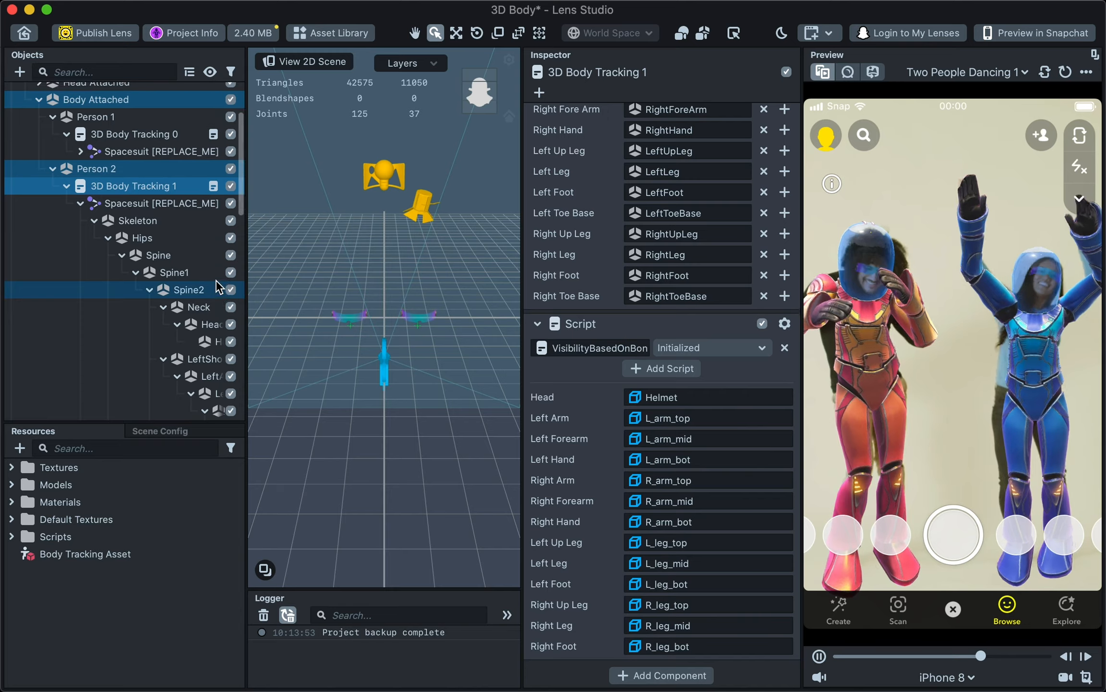
Expand the Head Attached group of Two Spacesuits and its Person 1 head binding.
scroll(215, 279, "up", 3)
left_click(39, 150)
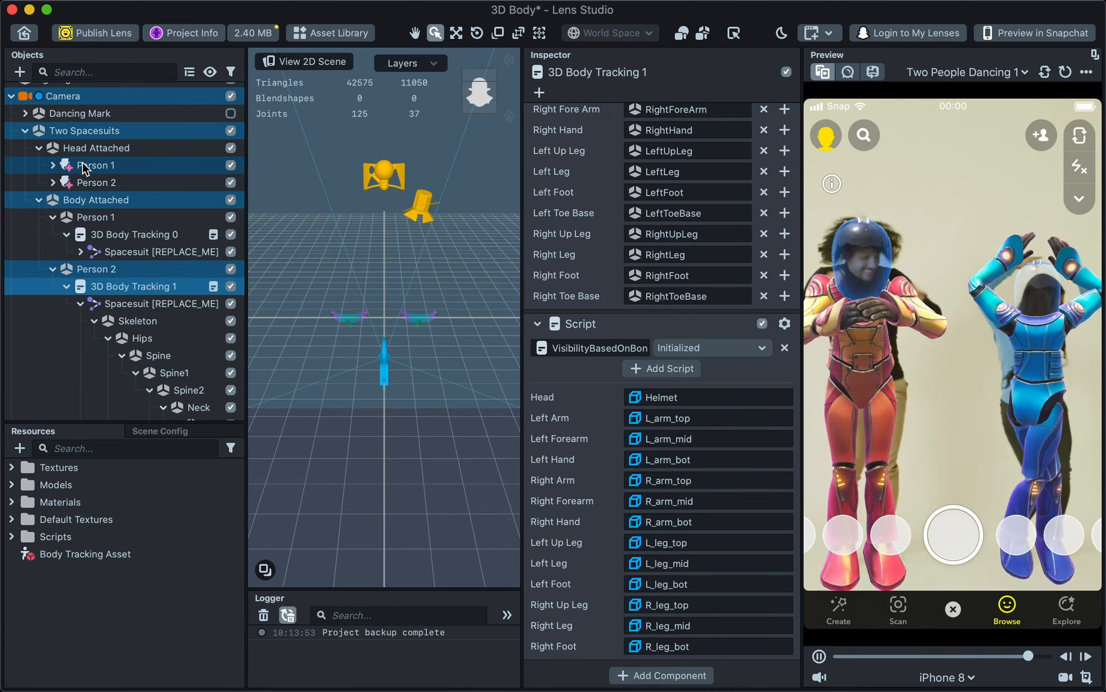
left_click(53, 165)
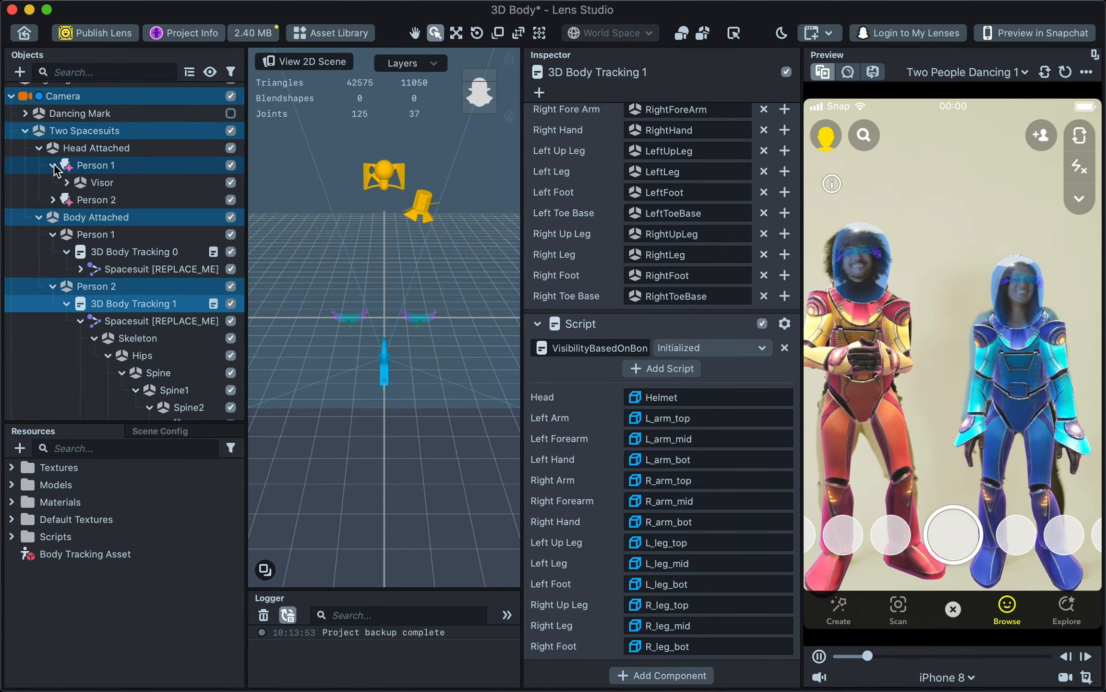
Expand the Visor under the head-attached Person 1 and examine its Cylinder001 mesh up close in the scene.
left_click(66, 183)
double_click(115, 200)
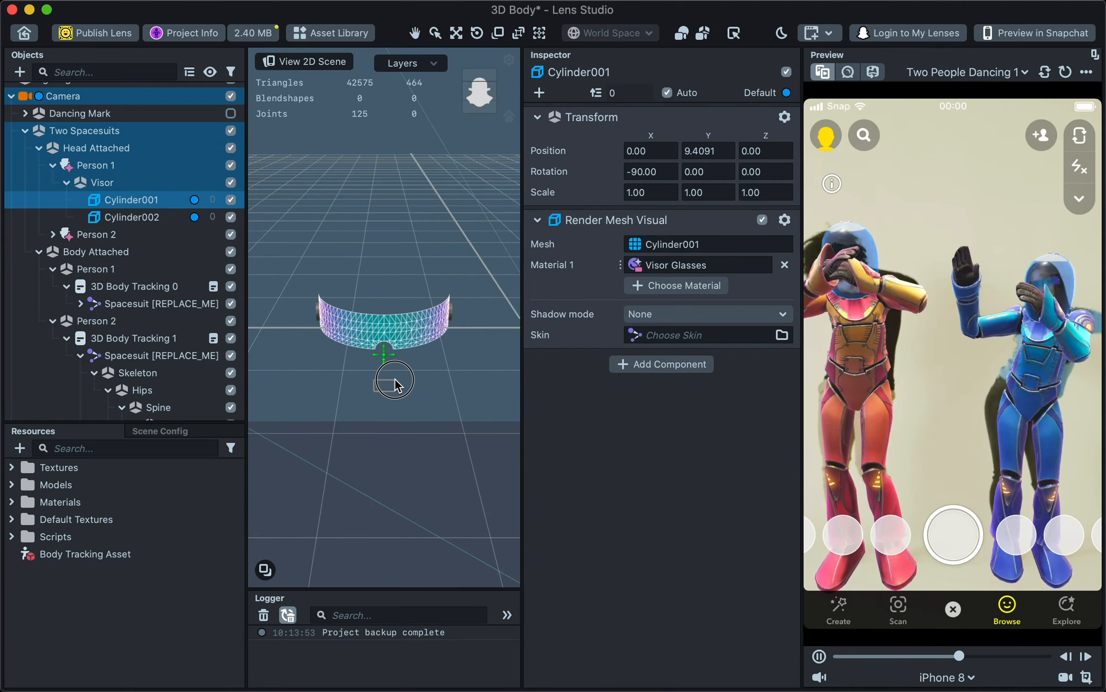
left_click(394, 382)
left_click_drag(391, 391, 426, 377, "alt")
left_click(152, 182)
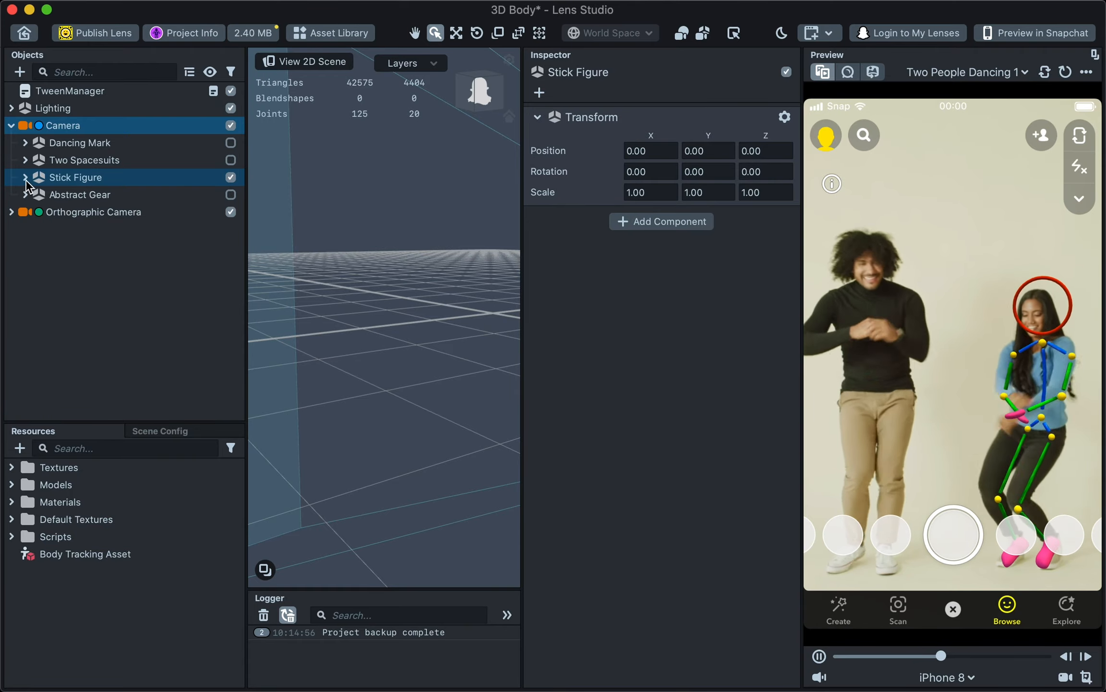
Inspect the Stick Figure's 3D Body Tracking 0 joint assignments and its Skin mesh.
left_click(71, 194)
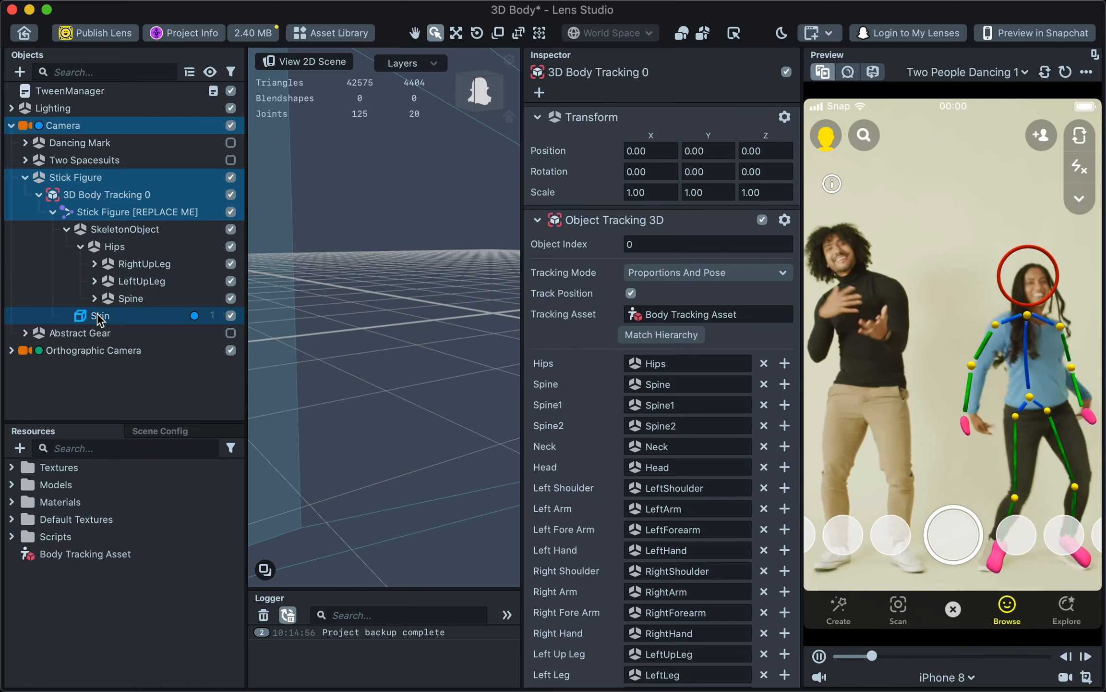
left_click(112, 317)
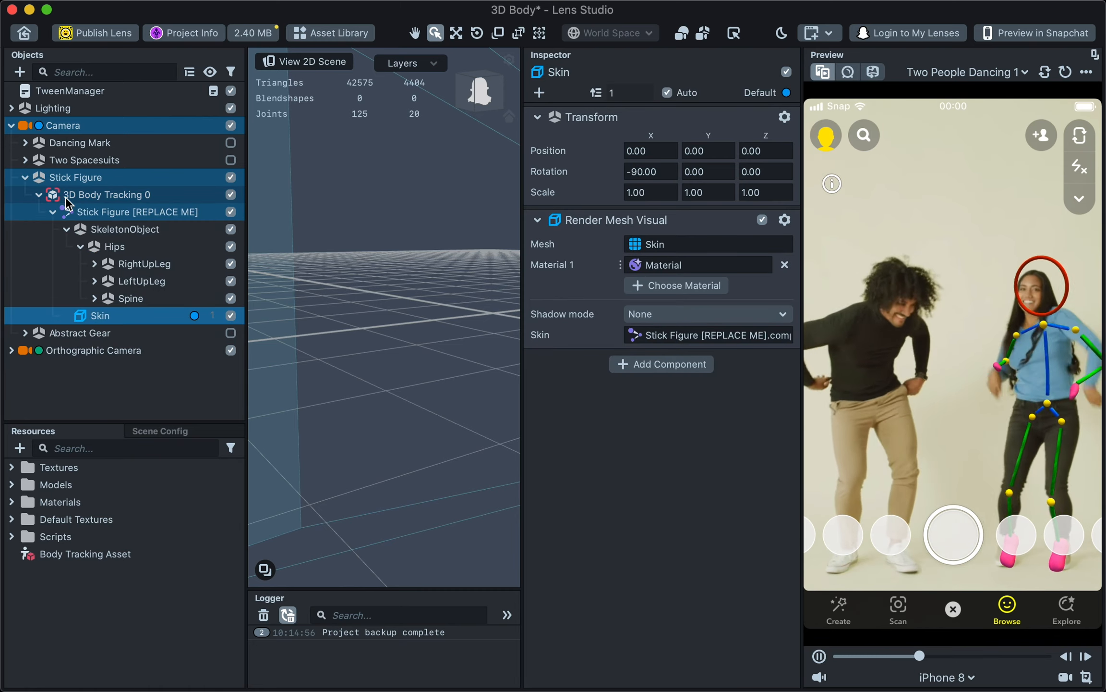
left_click(27, 177)
Disable Stick Figure, enable Abstract Gear, and examine the gear in the scene.
left_click(231, 177)
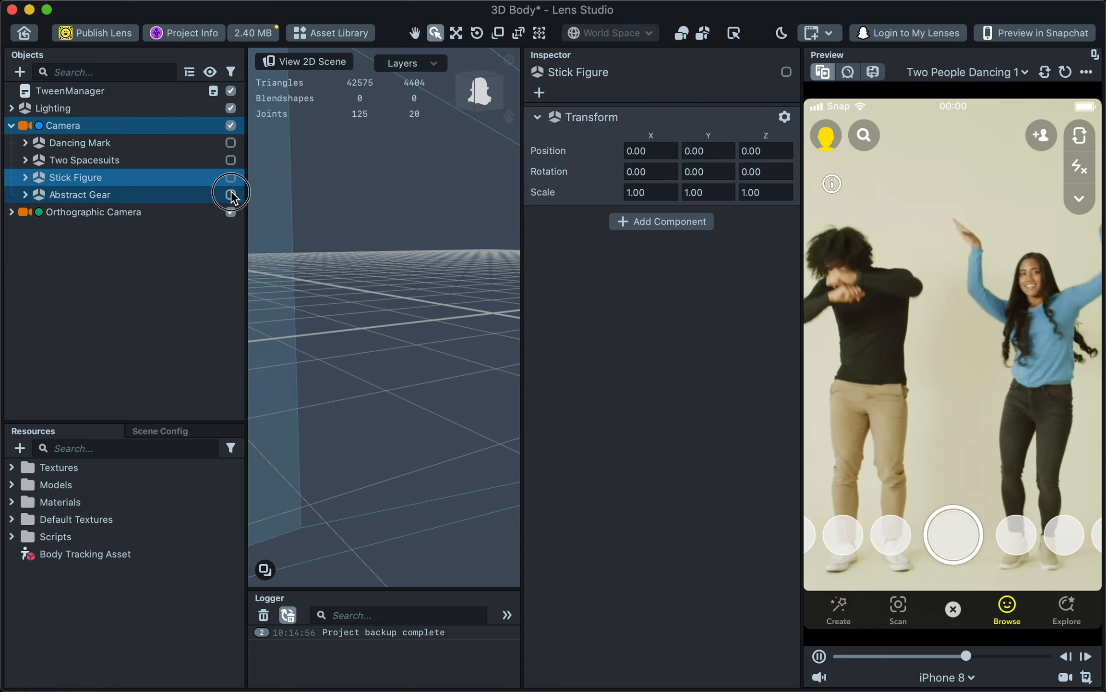
left_click(231, 194)
scroll(384, 296, "down", 5)
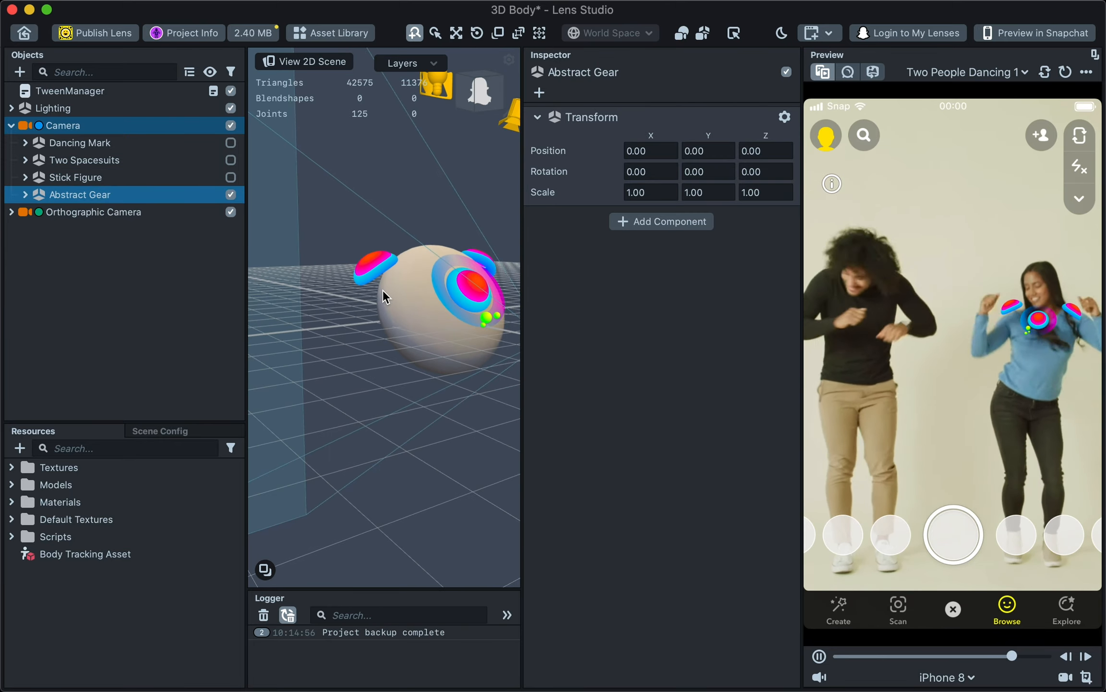
left_click_drag(417, 399, 365, 422, "alt")
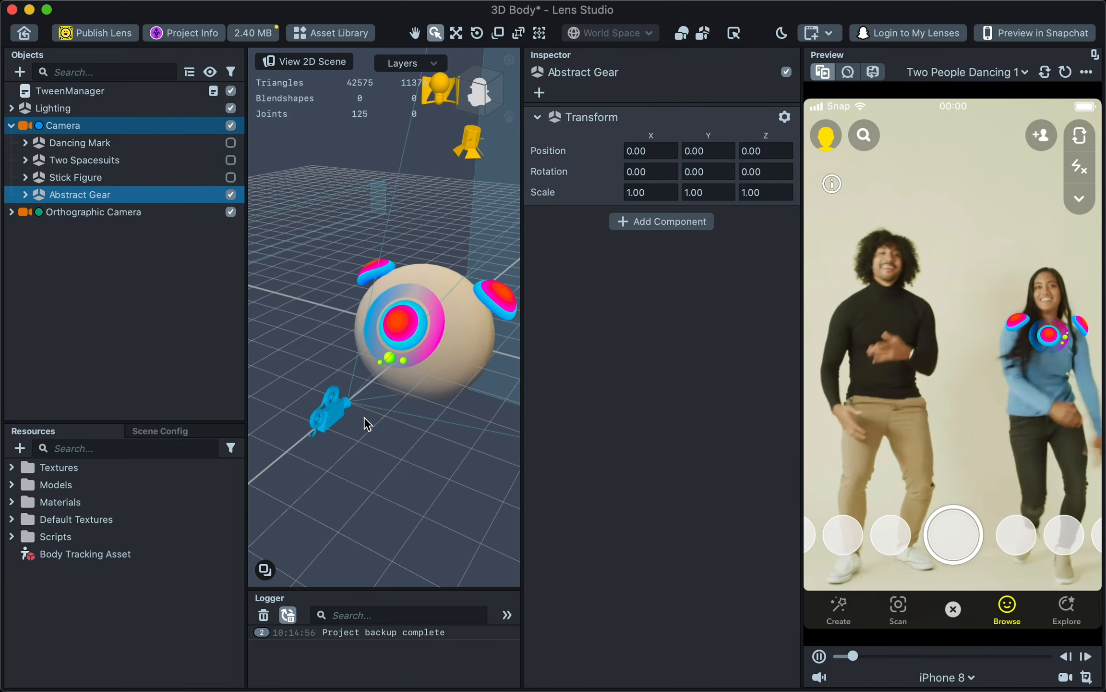
Select the object assigned to Spine2 in Abstract Gear's 3D Body Tracking 0.
left_click(25, 194)
left_click(101, 211)
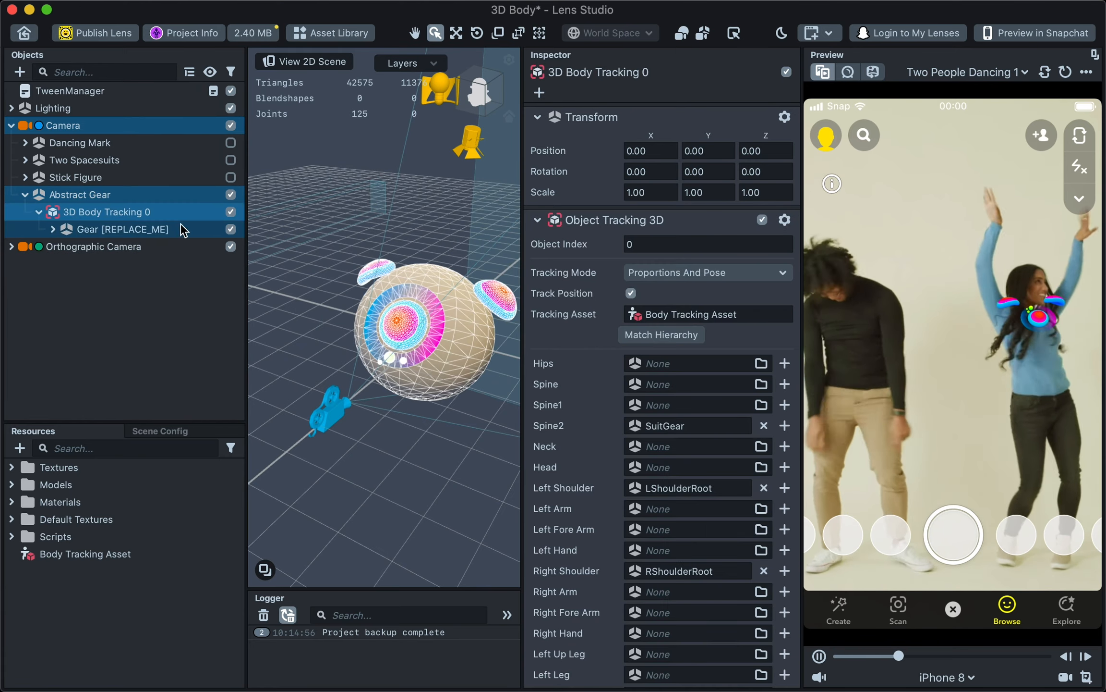
right_click(678, 425)
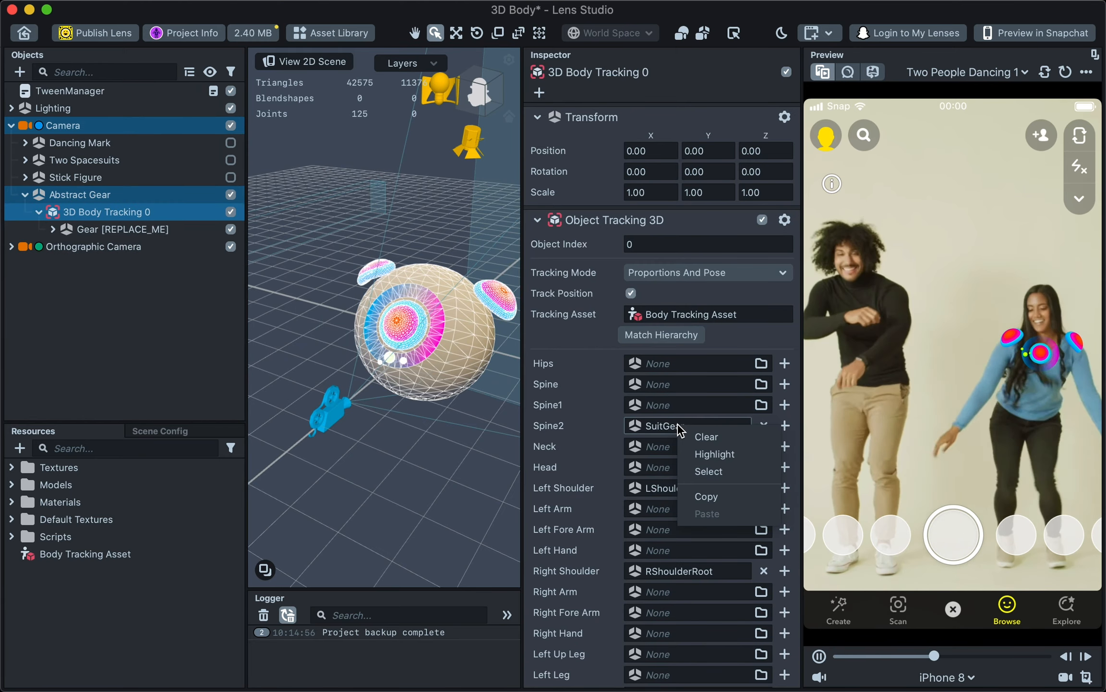
left_click(703, 472)
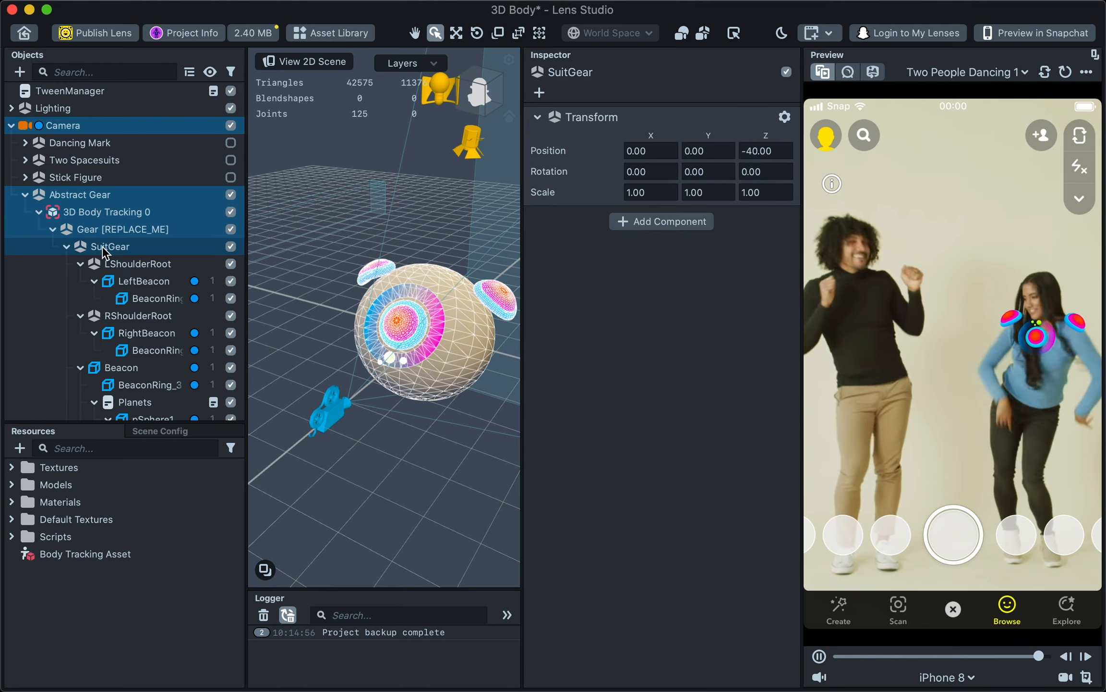
Inspect the left and right shoulder beacons and their rings, and disable the Abstract Gear example.
left_click(144, 281)
left_click(139, 299)
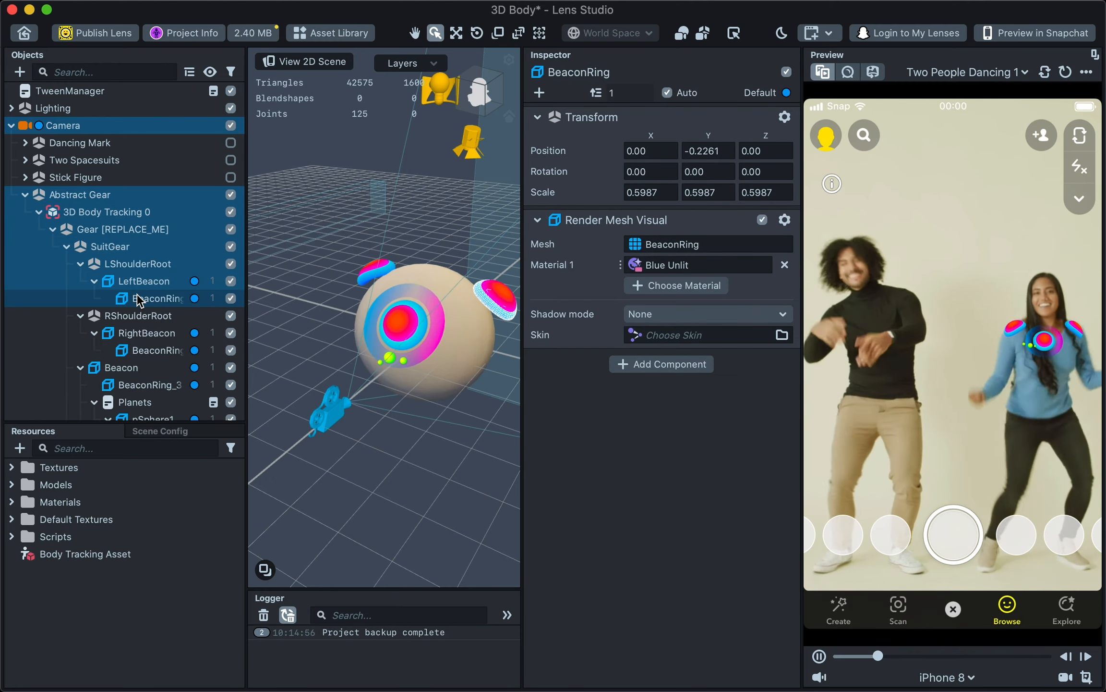
left_click(146, 333)
left_click(149, 351)
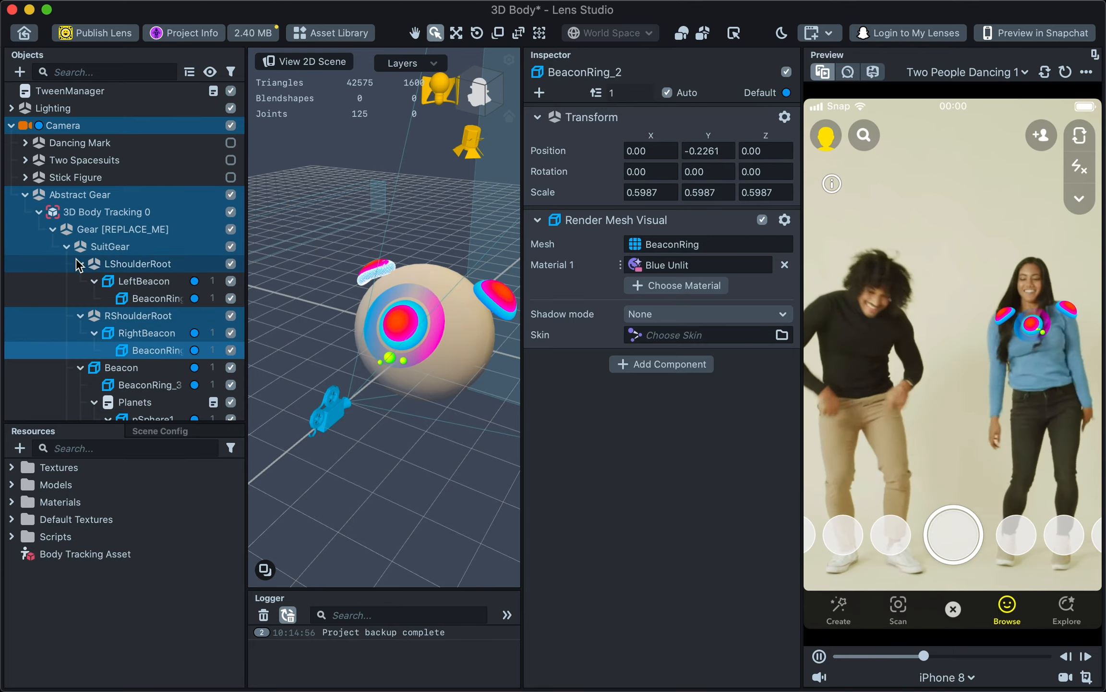
left_click(25, 195)
left_click(230, 195)
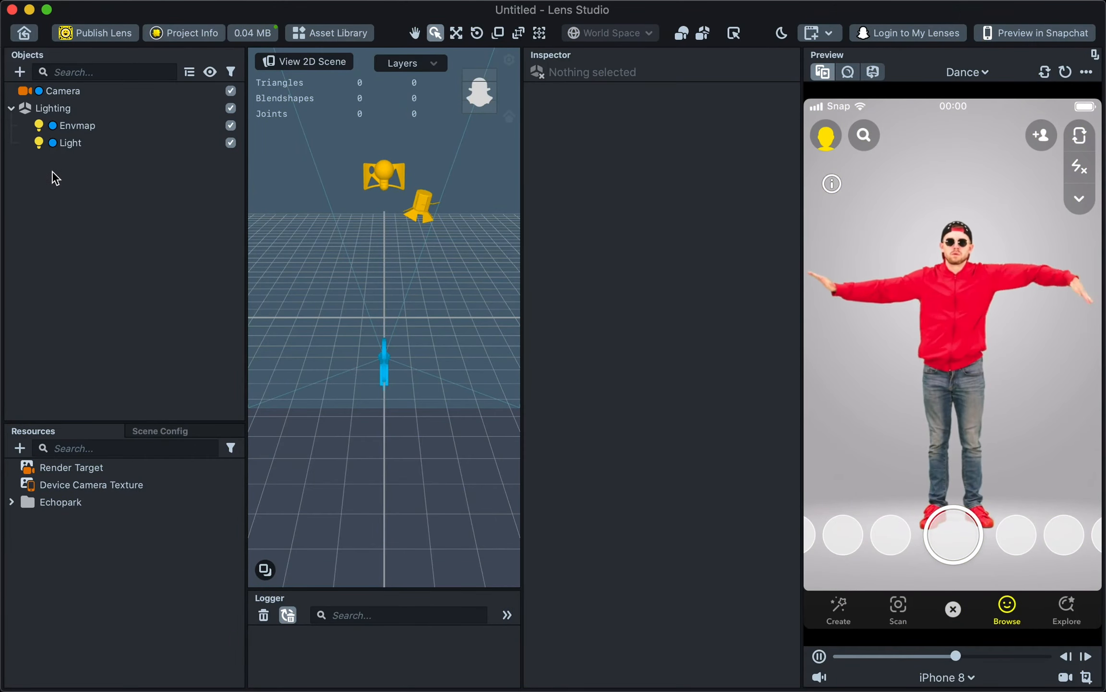
Add a 3D Full Body Tracking object to the new project's scene.
left_click(19, 72)
type("3d")
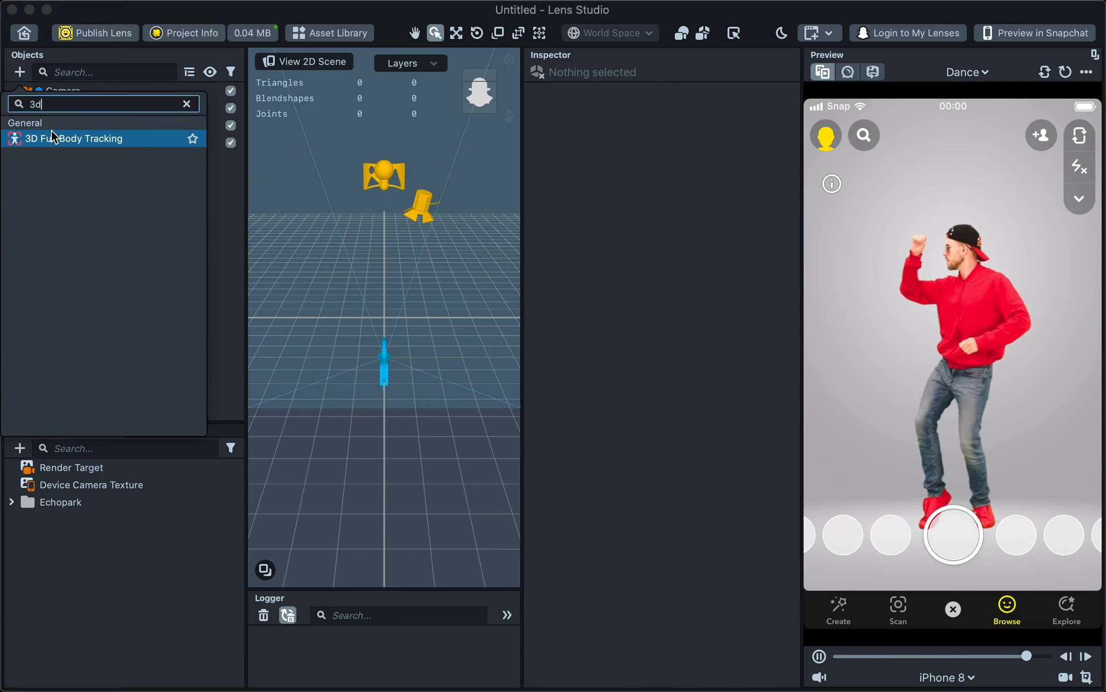
left_click(53, 137)
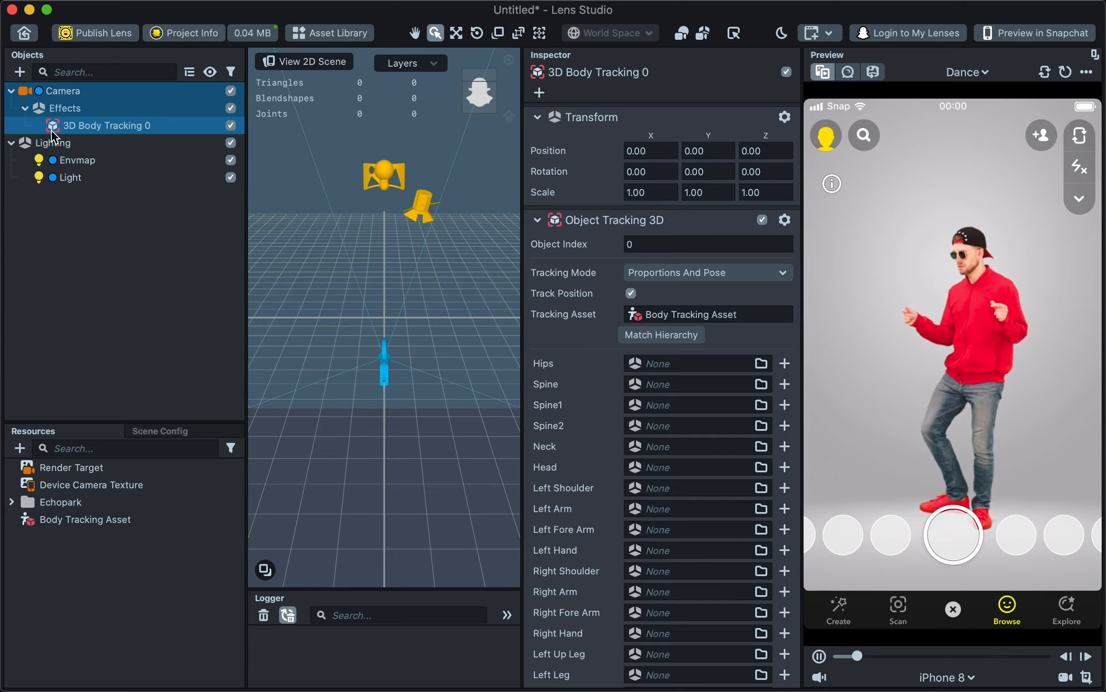
Import mark.fbx from the 3D Body Tracking folder in Finder as a child of 3D Body Tracking 0, keeping the default import options.
key("super+Tab")
left_click_drag(351, 341, 121, 125)
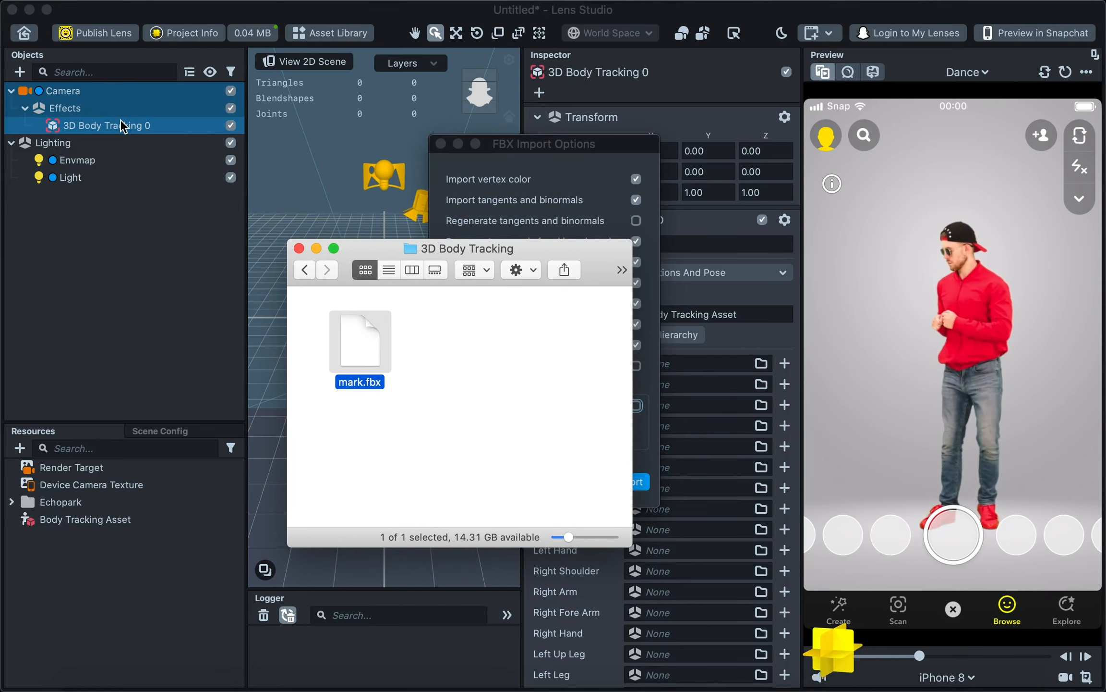
left_click(627, 480)
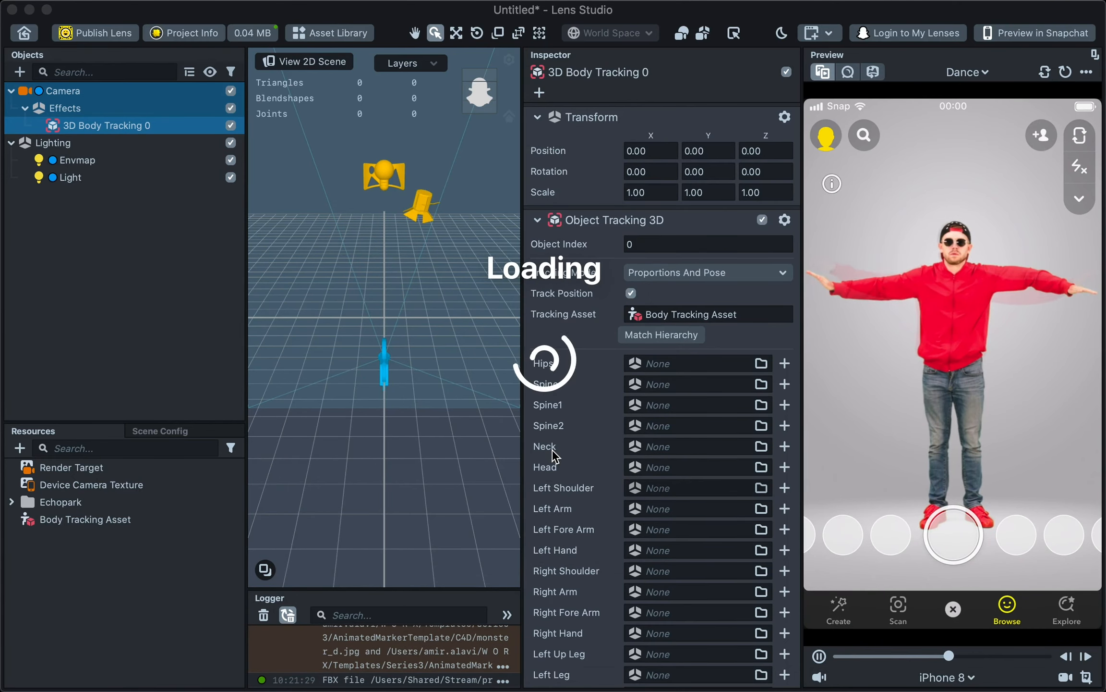
Match the joint hierarchy of 3D Body Tracking 0 to the imported mark model.
left_click(39, 126)
left_click(109, 126)
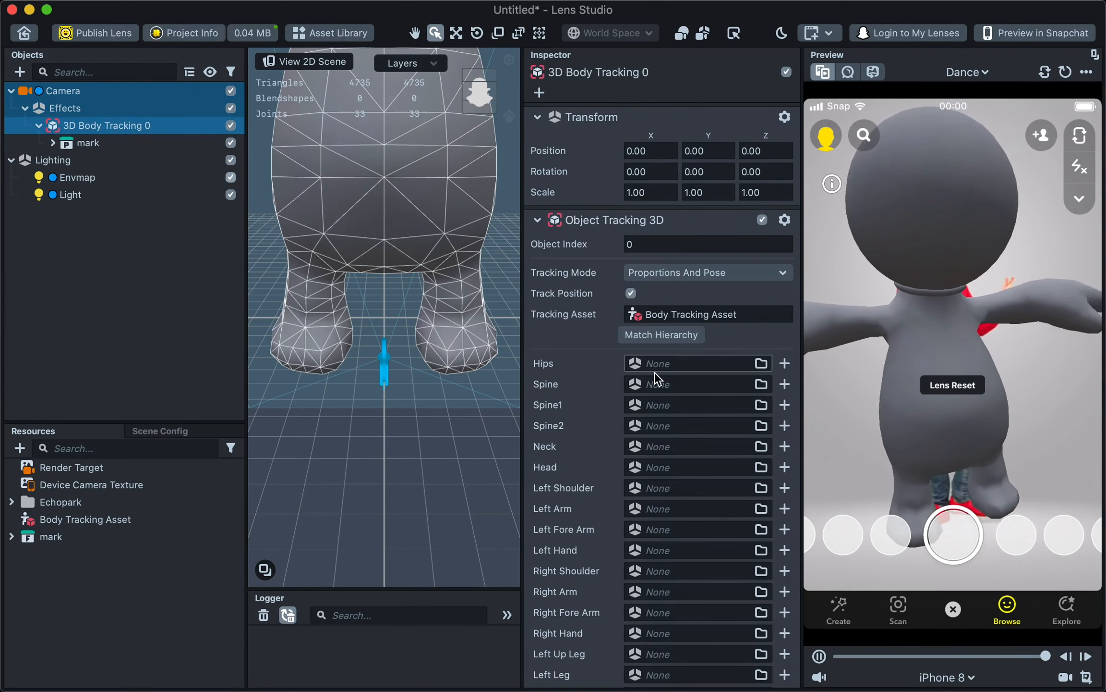
left_click(688, 340)
double_click(456, 174)
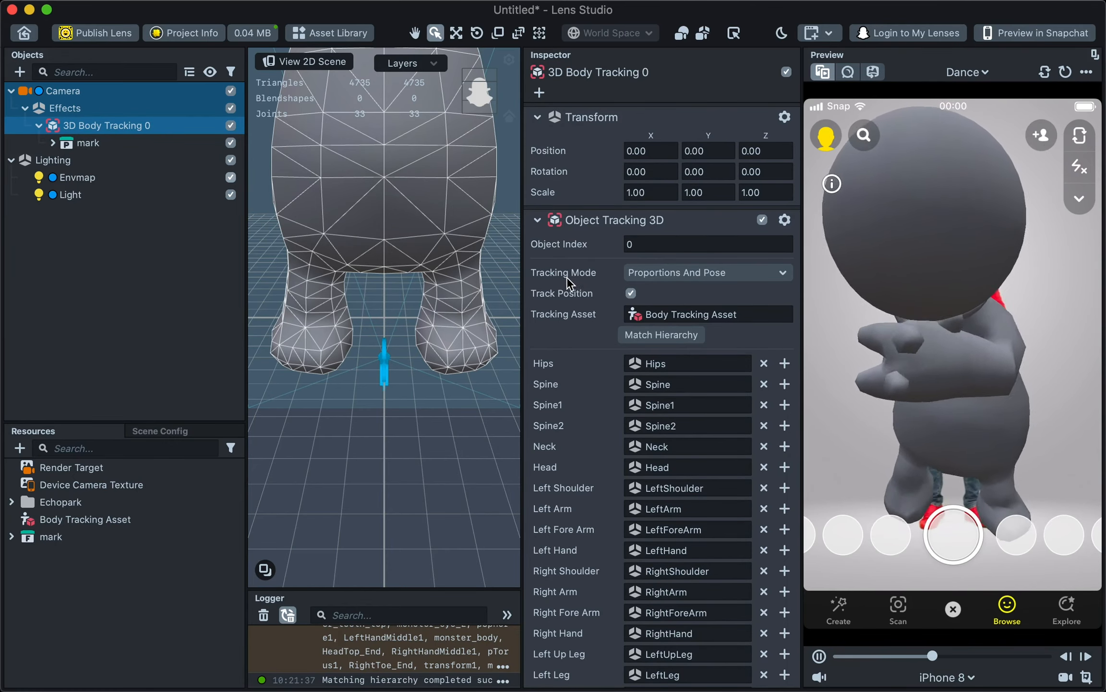
Review the matched joints, search the object picker for "right", and assign RightToeBase to Right Toe Base.
left_click(52, 143)
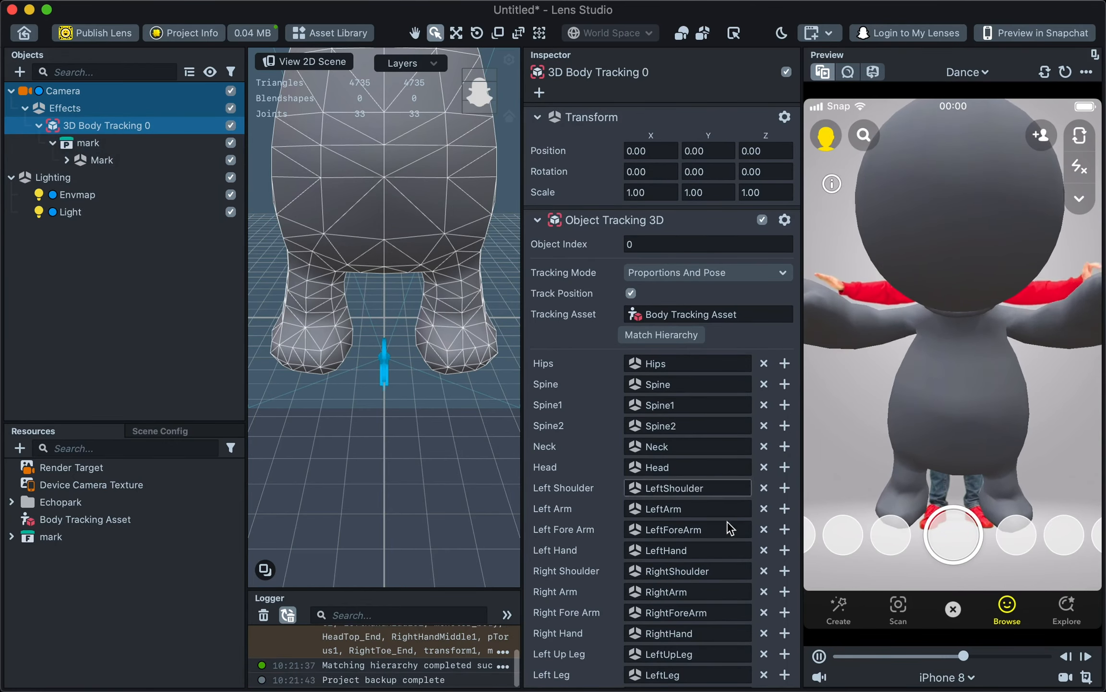
scroll(730, 528, "down", 5)
left_click(720, 645)
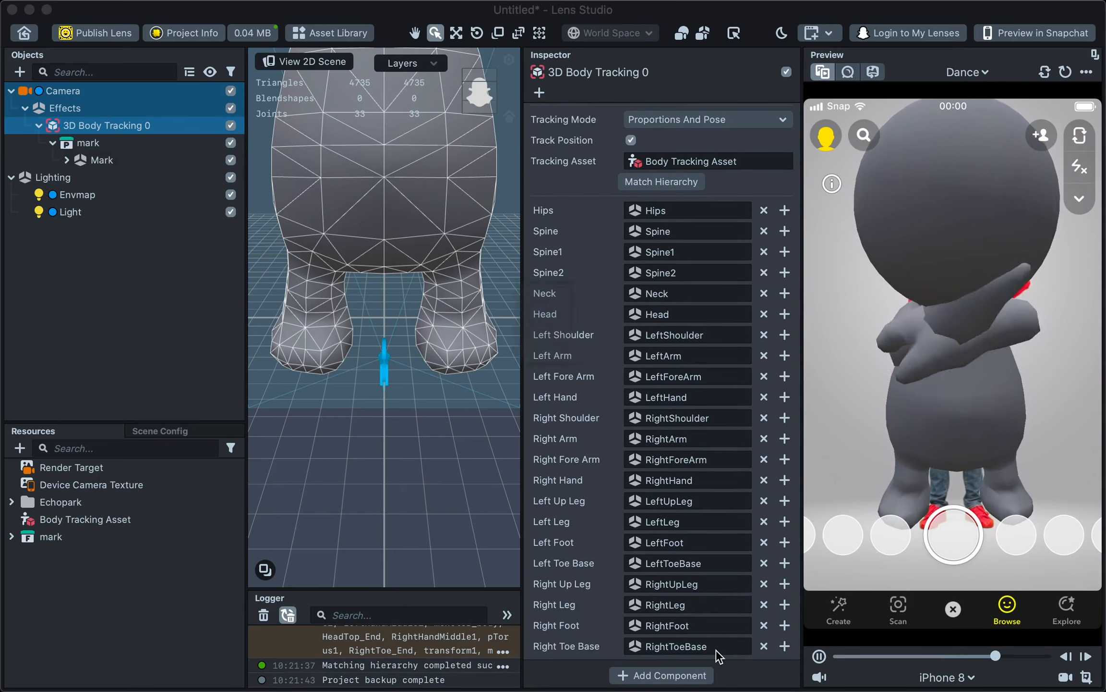
type("right")
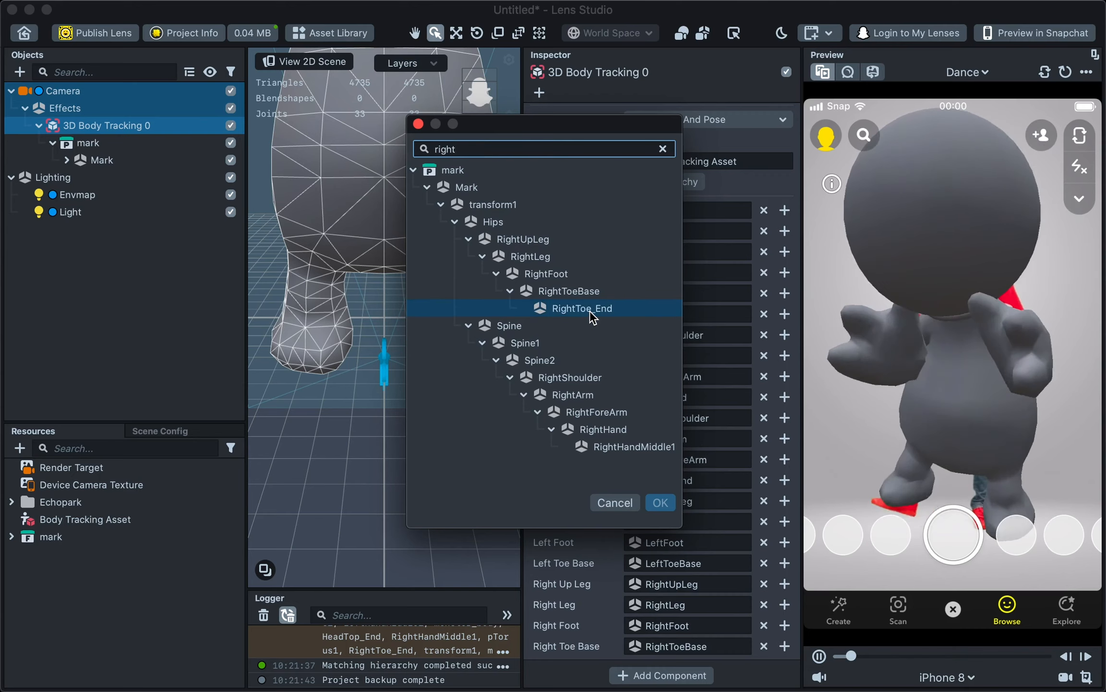
double_click(601, 290)
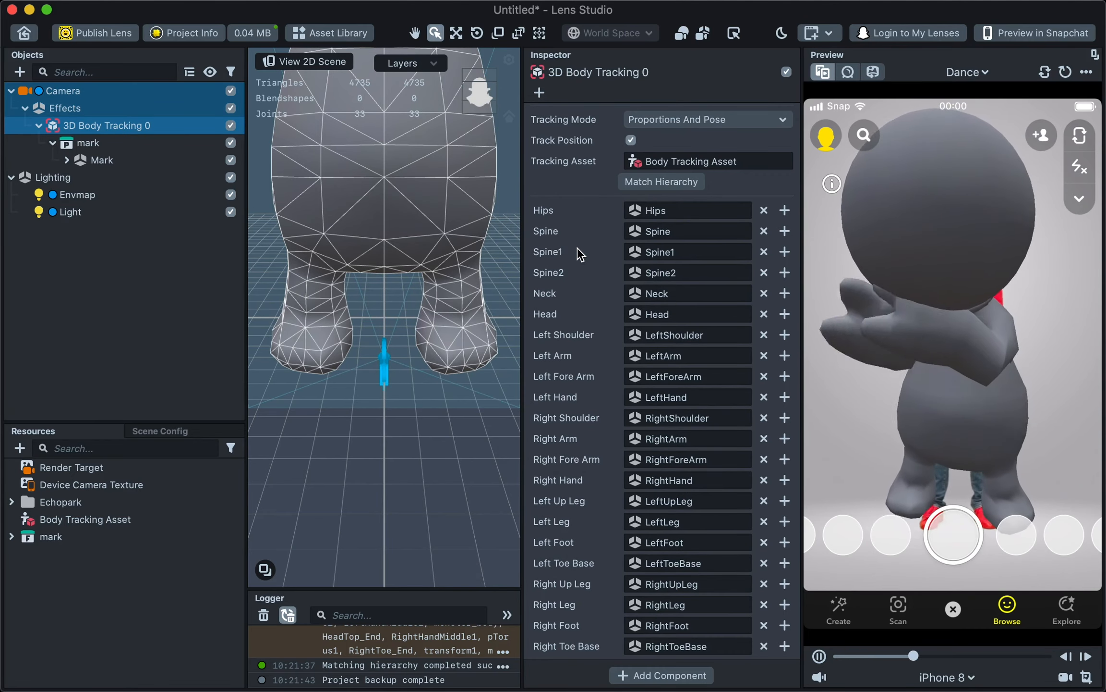
Expand the Geo group of the Mark model and disable its pSphere1 and pTorus1 meshes.
left_click(67, 159)
double_click(86, 179)
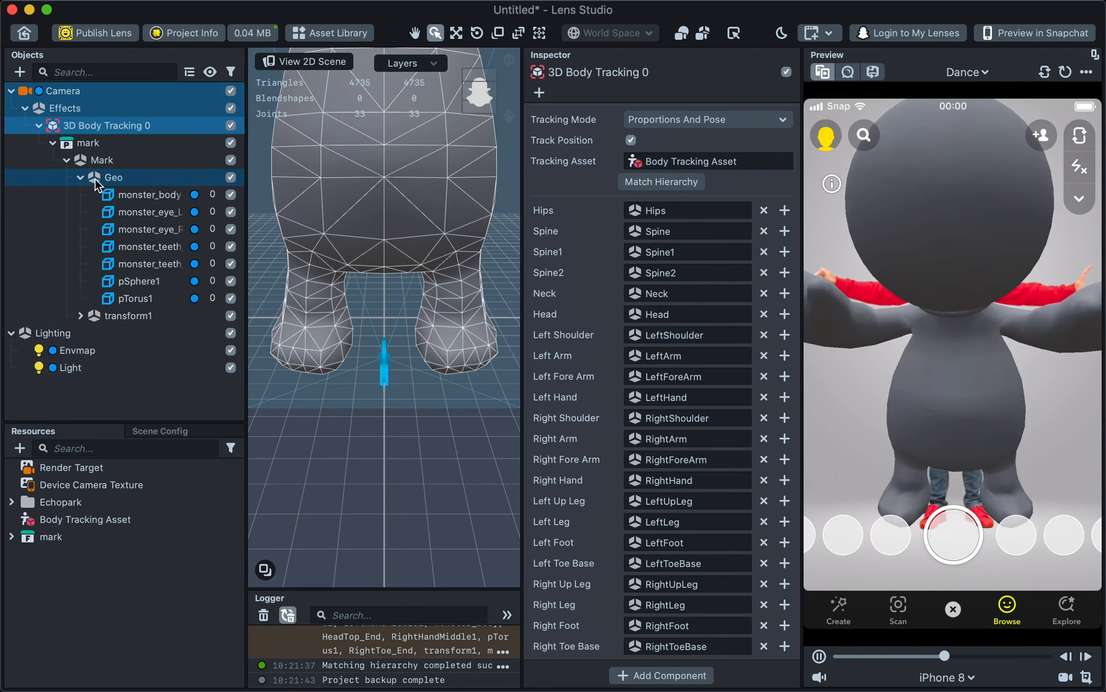
left_click(231, 281)
left_click(231, 299)
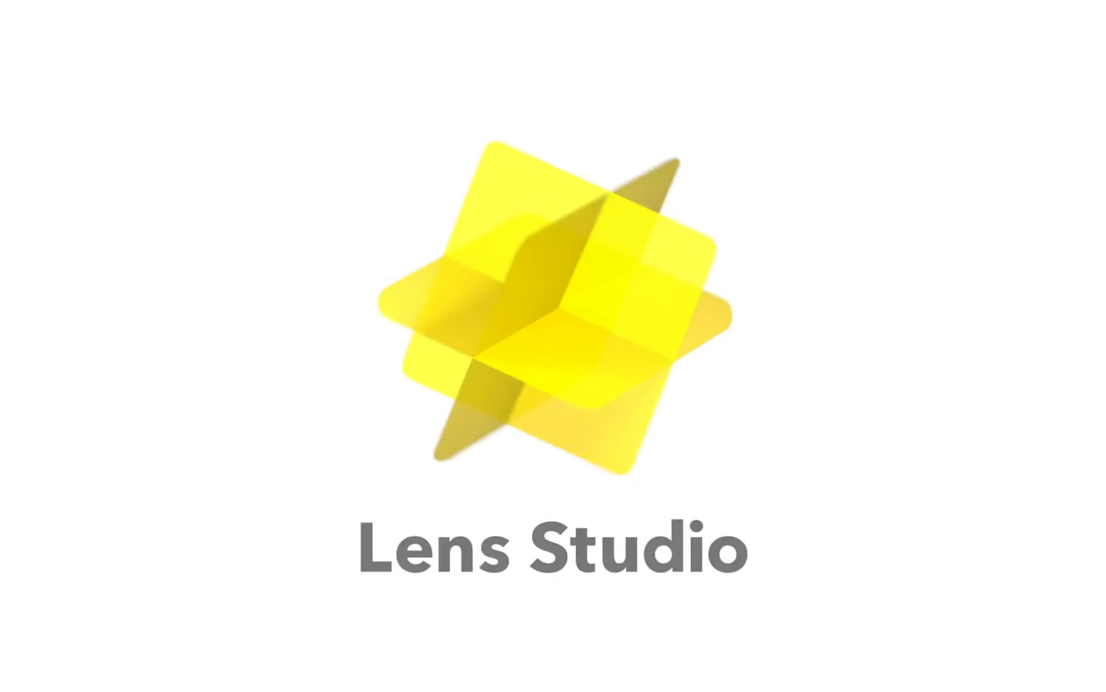